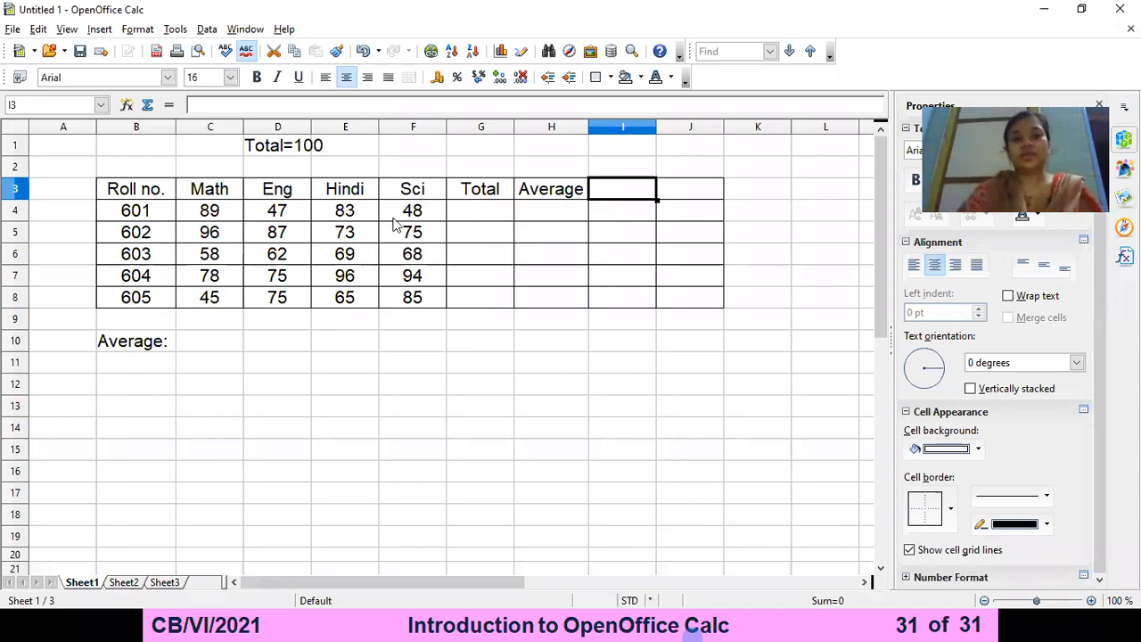
# Step: Extend the Total heading in G3 to "Total (400)" and fit column G's width to it
pyautogui.moveTo(205, 207); pyautogui.dragTo(412, 211)
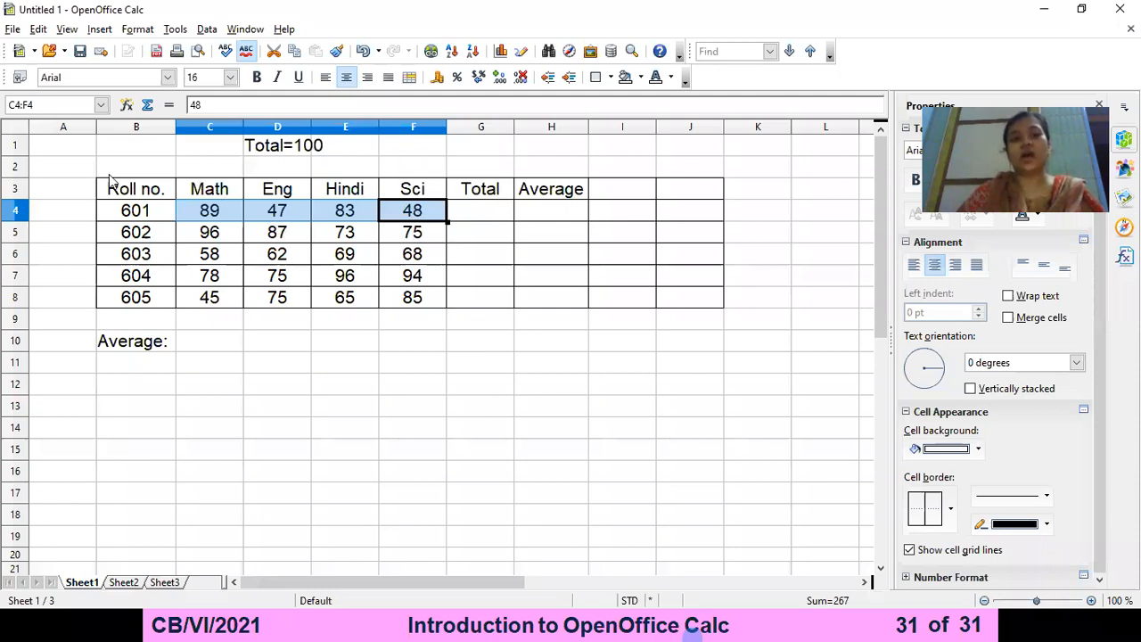
pyautogui.doubleClick(502, 187)
pyautogui.write('(400)')
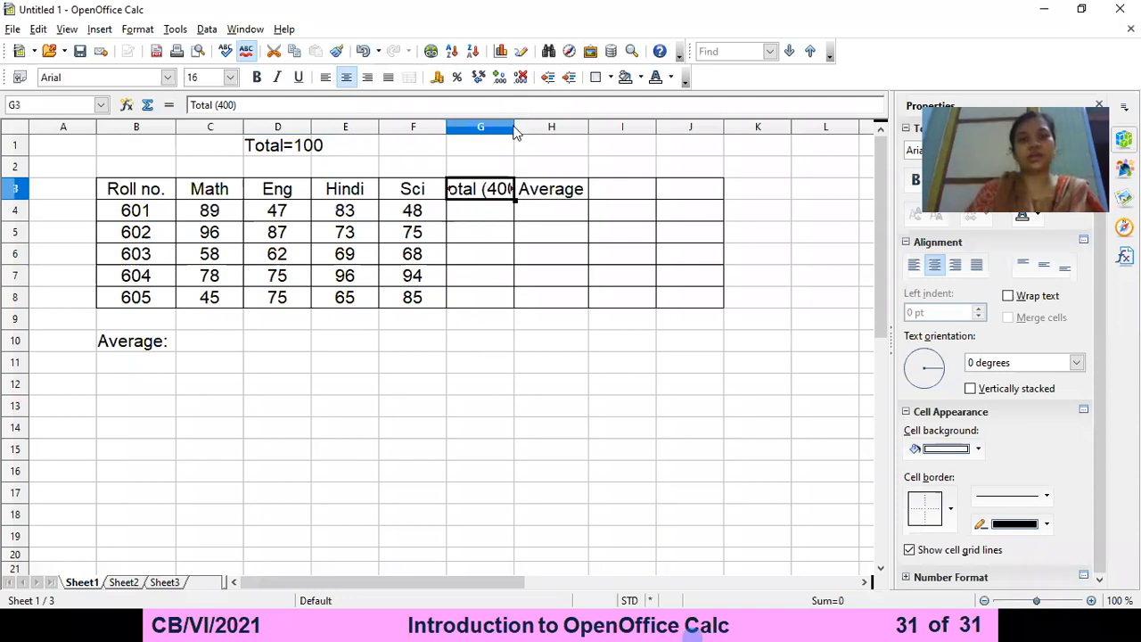
pyautogui.doubleClick(513, 126)
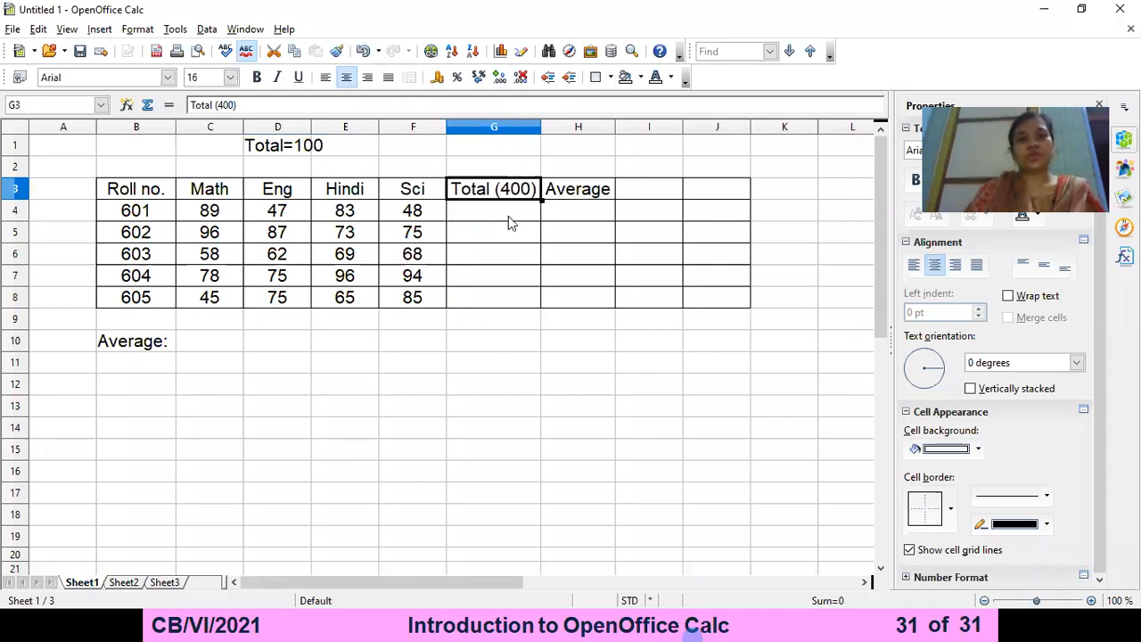
# Step: Enter =SUM(C4:F4) in G4 to total the four subject marks for roll number 601
pyautogui.click(510, 217)
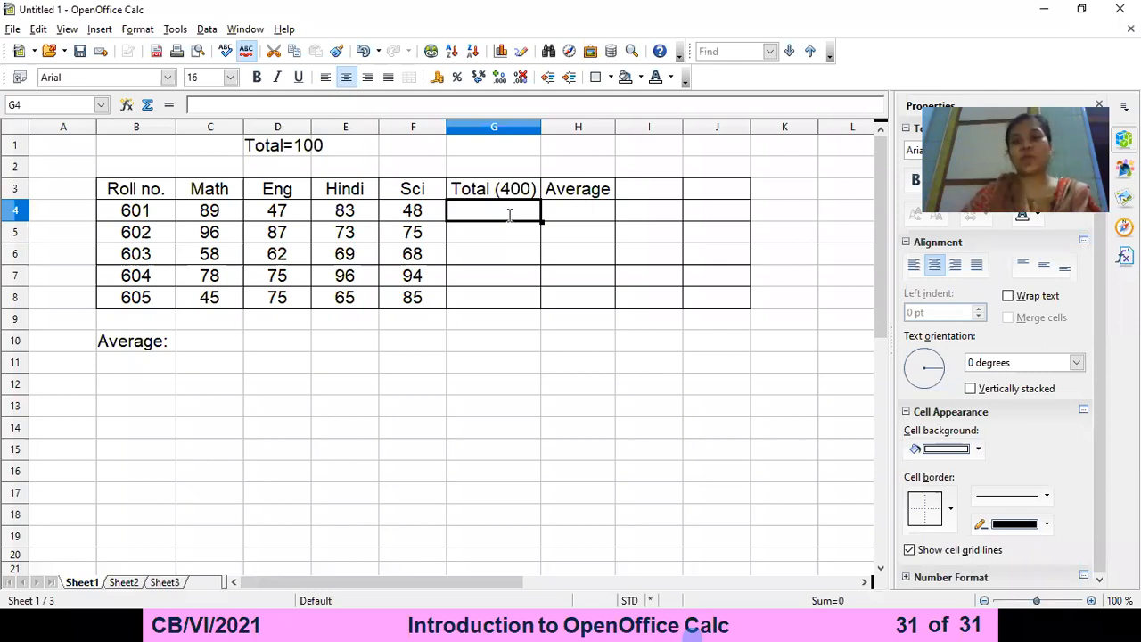
pyautogui.write('=sum(')
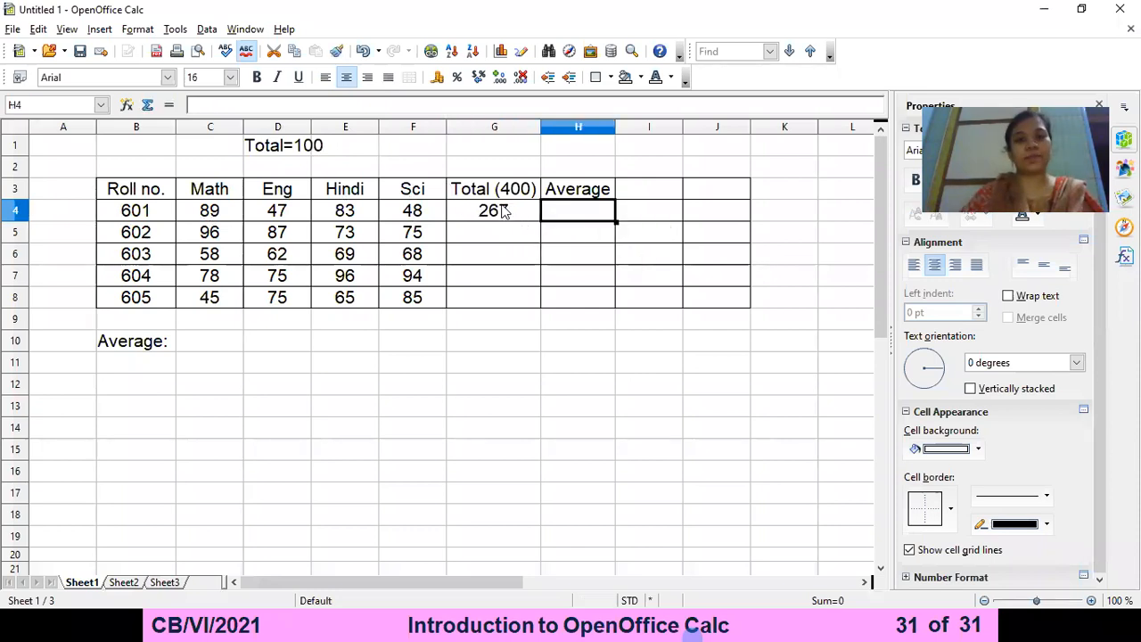
pyautogui.click(501, 210)
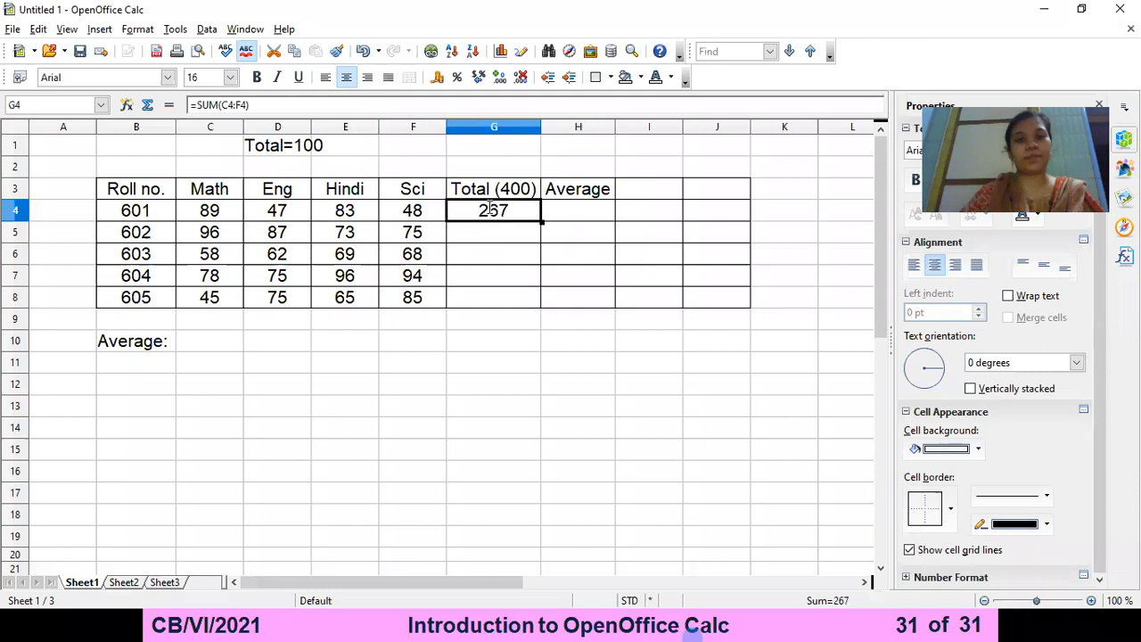
pyautogui.press('F2')
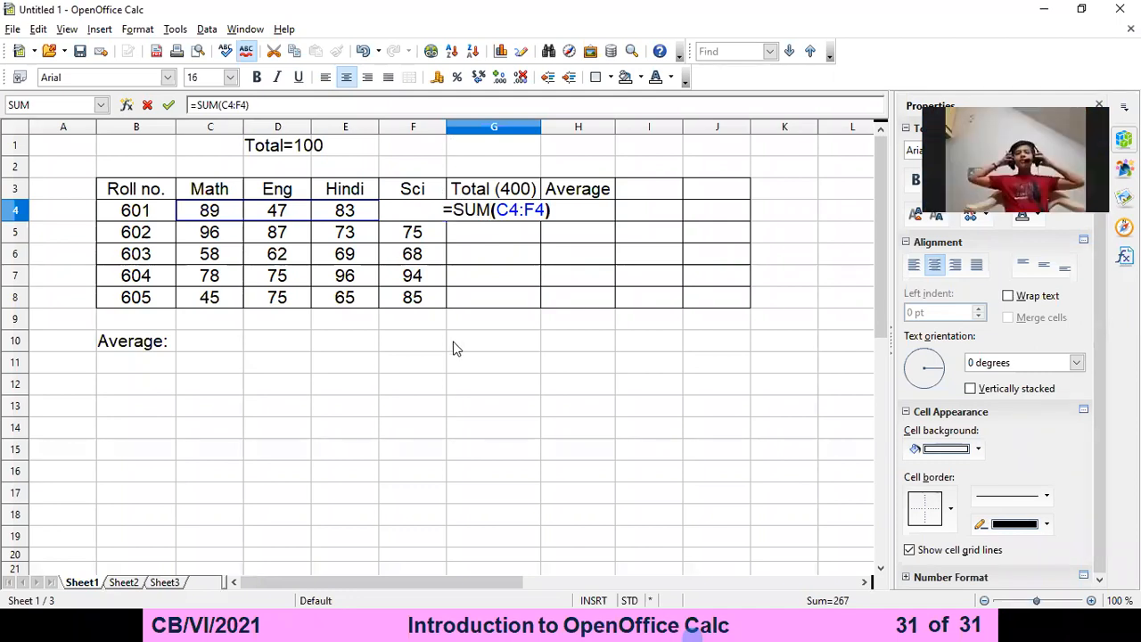
pyautogui.press('Tab')
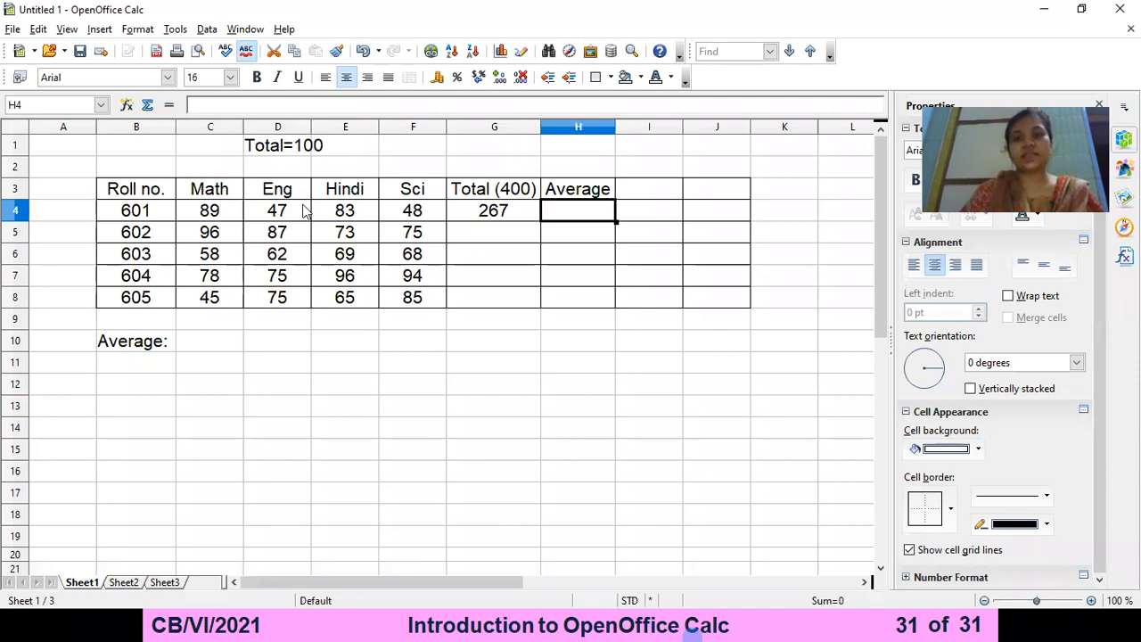
# Step: Copy the total formula from G4 into G5 for roll number 602
pyautogui.click(515, 214)
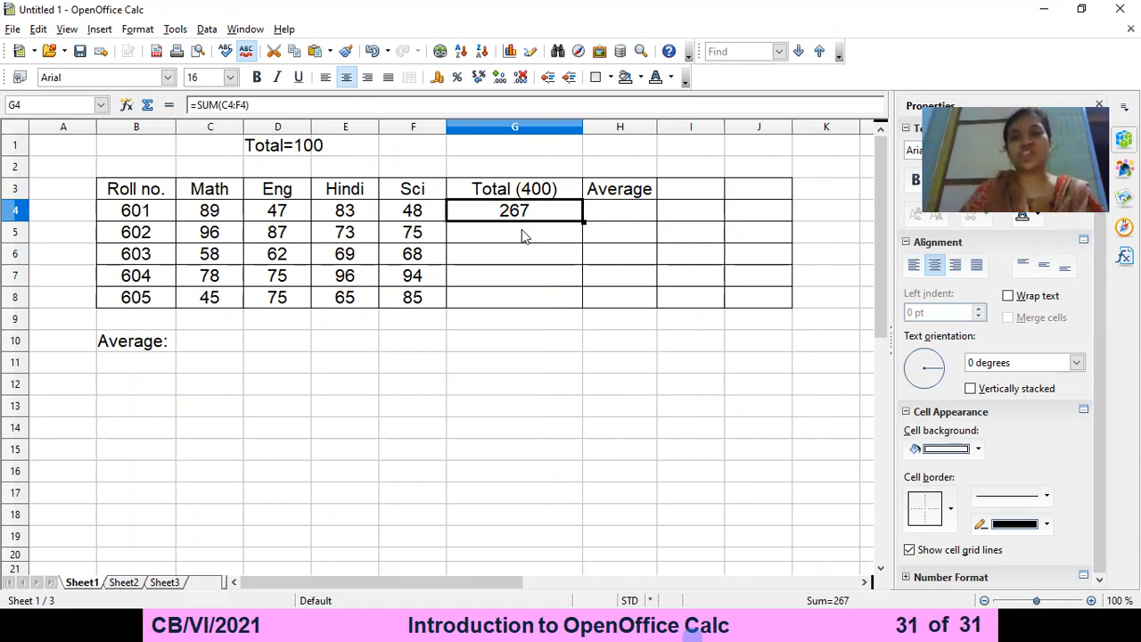
pyautogui.click(521, 231)
pyautogui.write('331')
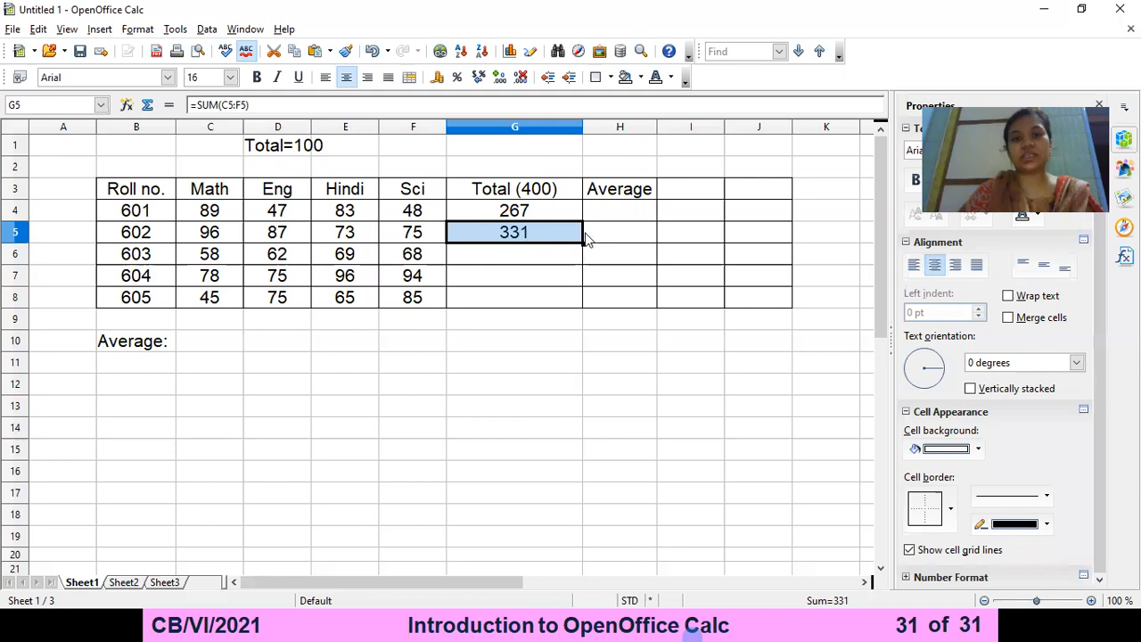
# Step: Fill the total formula from G5 down through G8 and review the formulas in the Total column
pyautogui.click(584, 249)
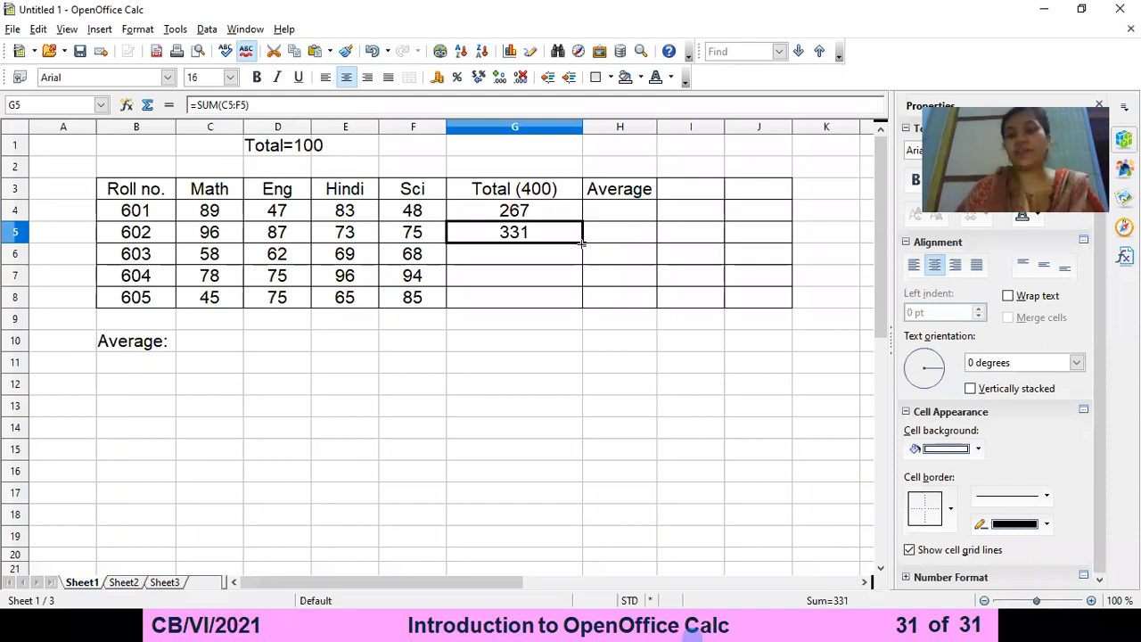
pyautogui.moveTo(583, 246); pyautogui.dragTo(581, 303)
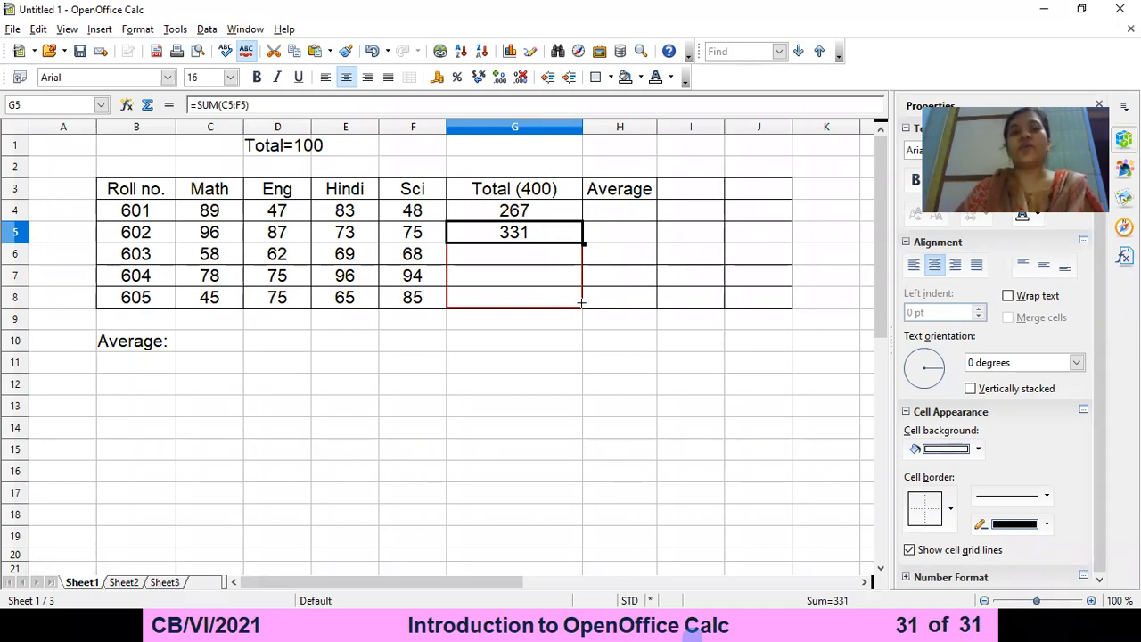
pyautogui.moveTo(581, 303); pyautogui.dragTo(580, 307)
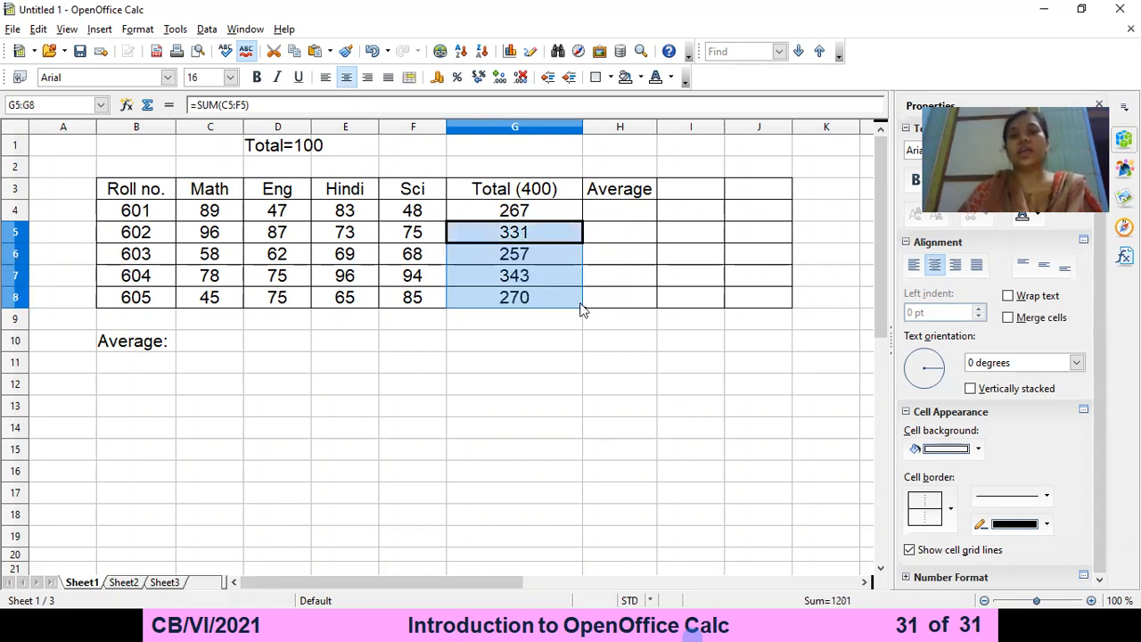
pyautogui.click(575, 359)
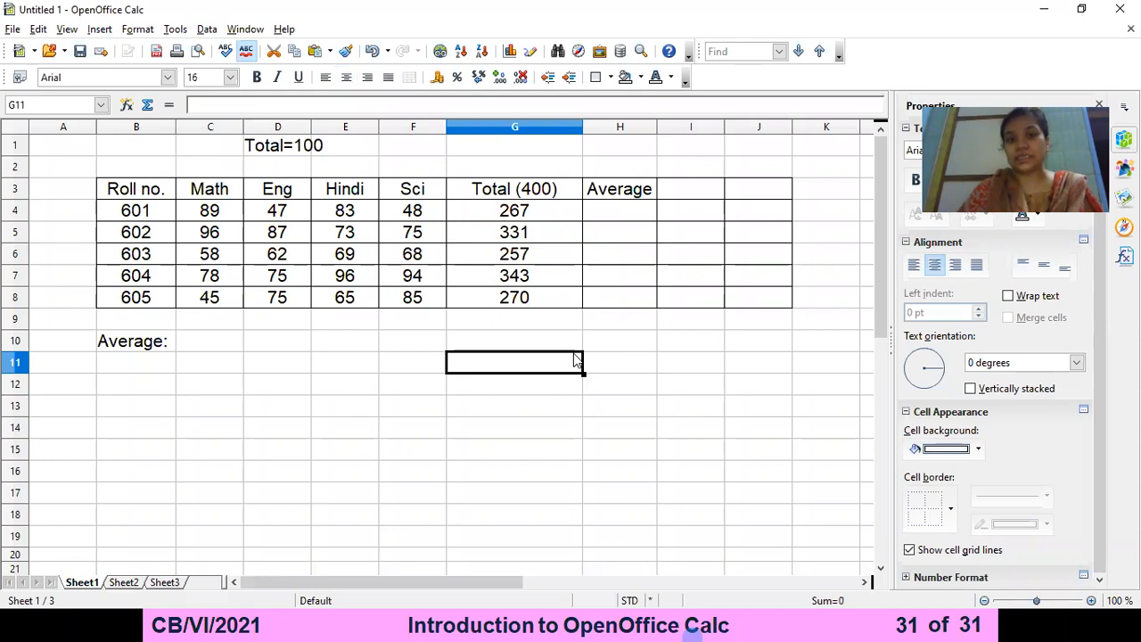
pyautogui.click(524, 257)
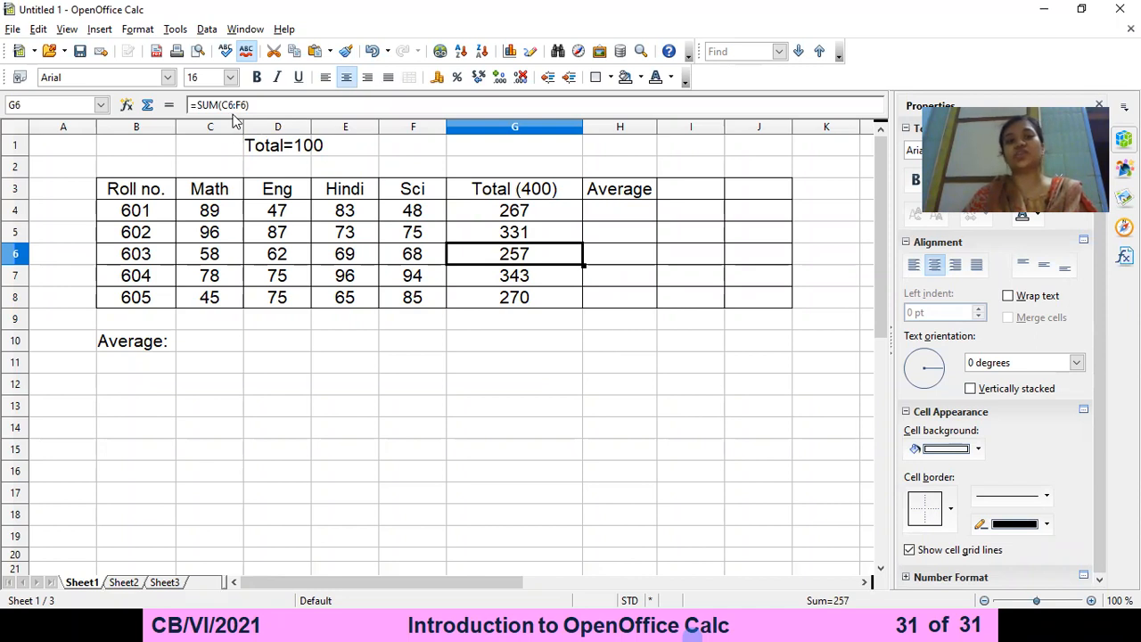
pyautogui.click(517, 282)
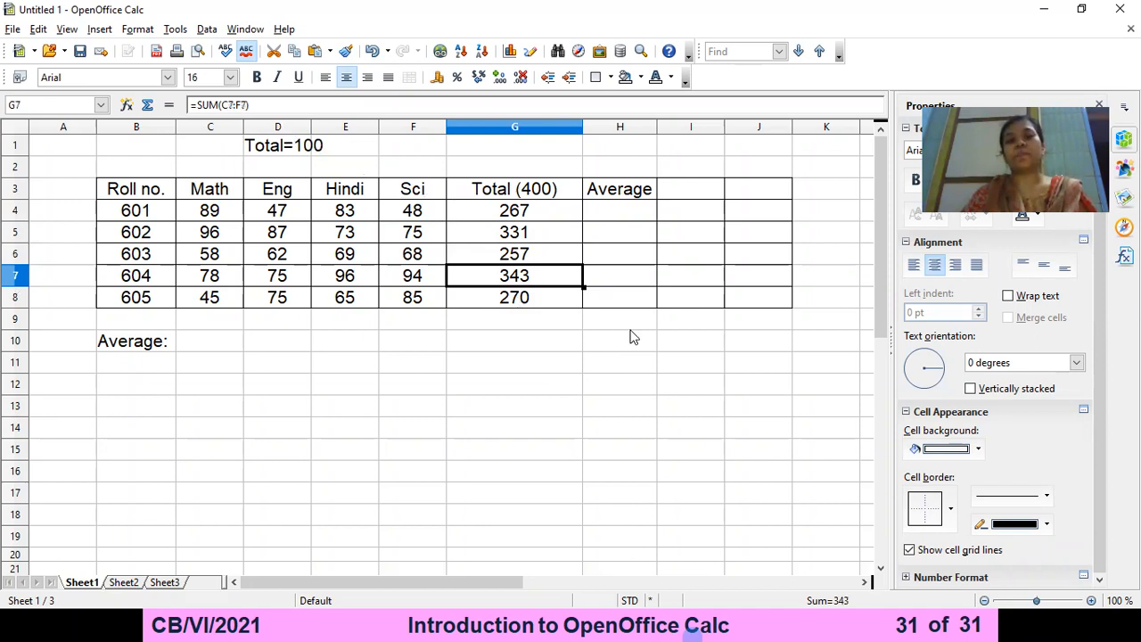
pyautogui.click(521, 256)
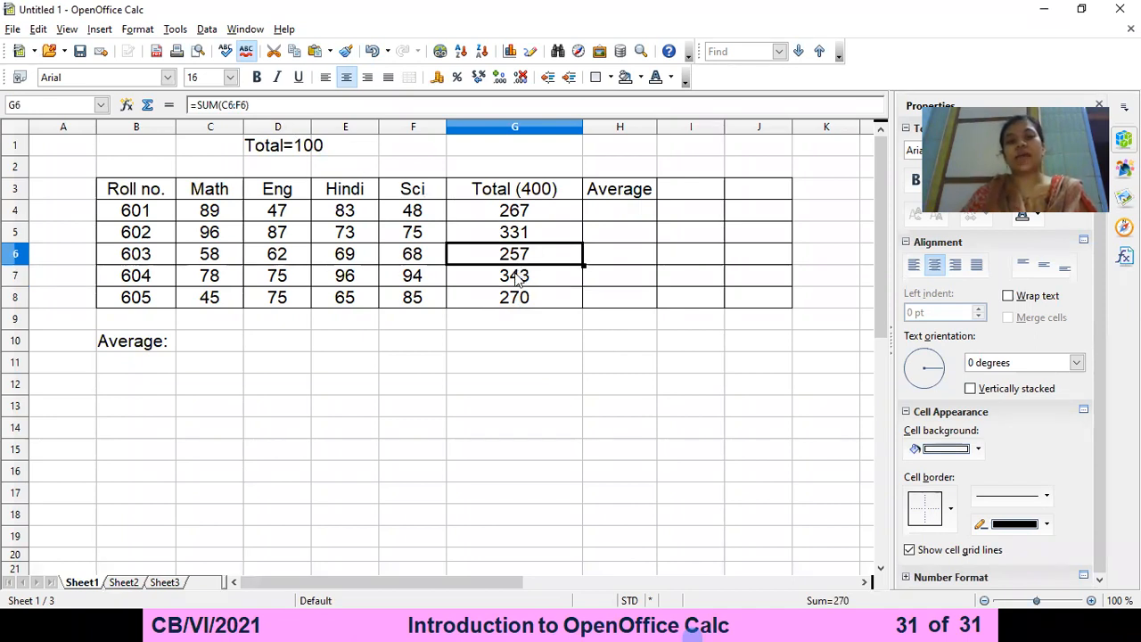
pyautogui.click(502, 219)
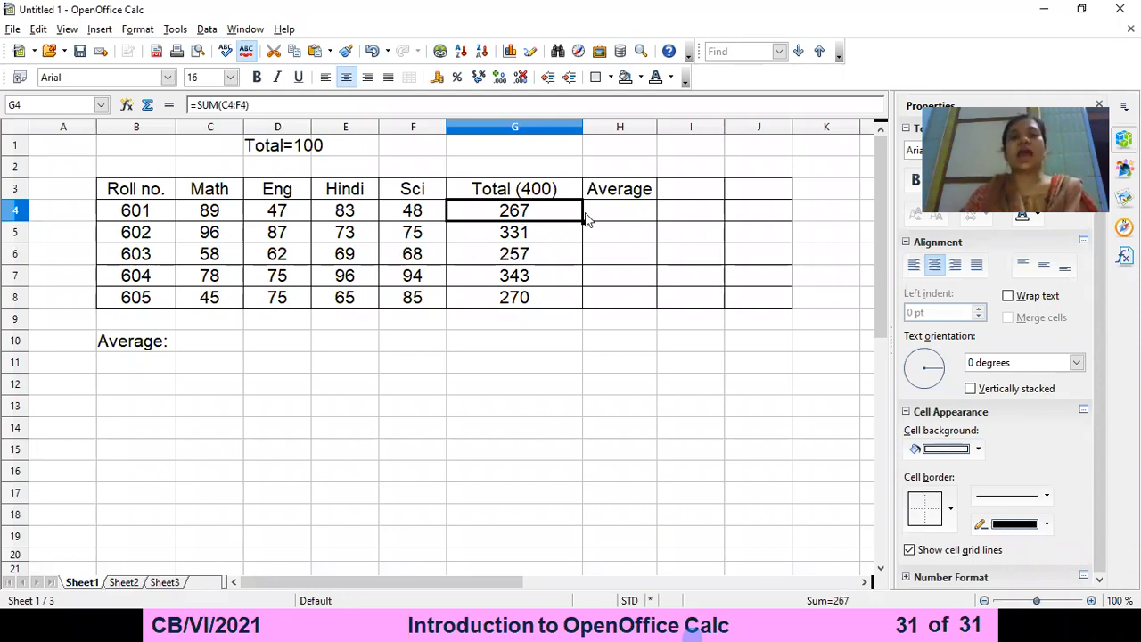
# Step: Enter =AVERAGE(C4:C8) in C10 for the Math marks and fill it across to F10 for the other subjects
pyautogui.moveTo(212, 210); pyautogui.dragTo(198, 301)
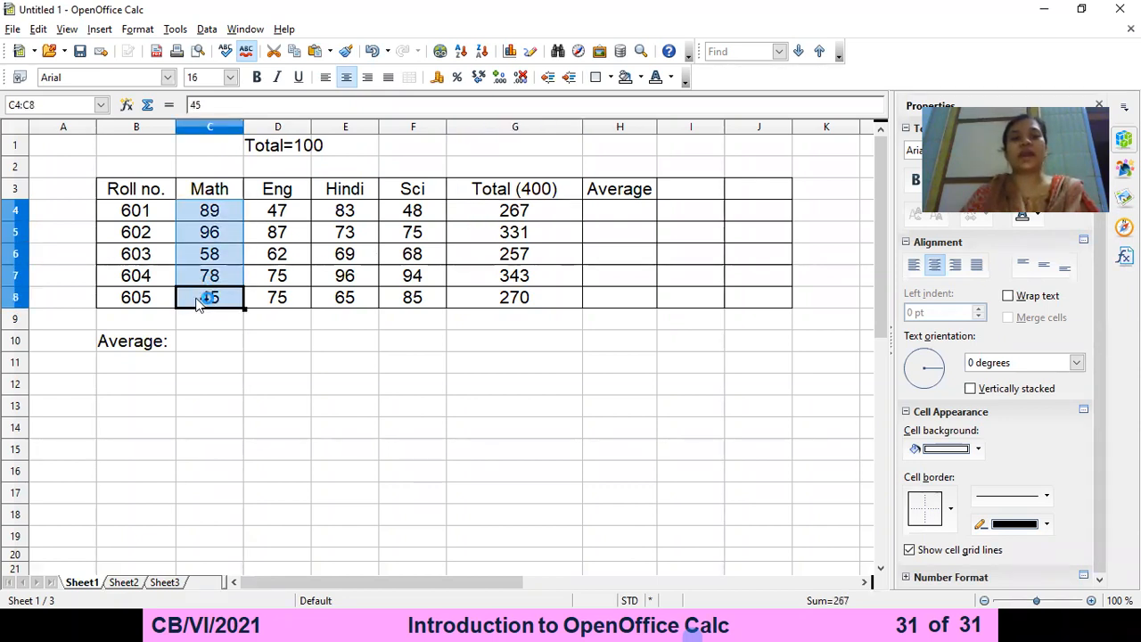
pyautogui.click(195, 346)
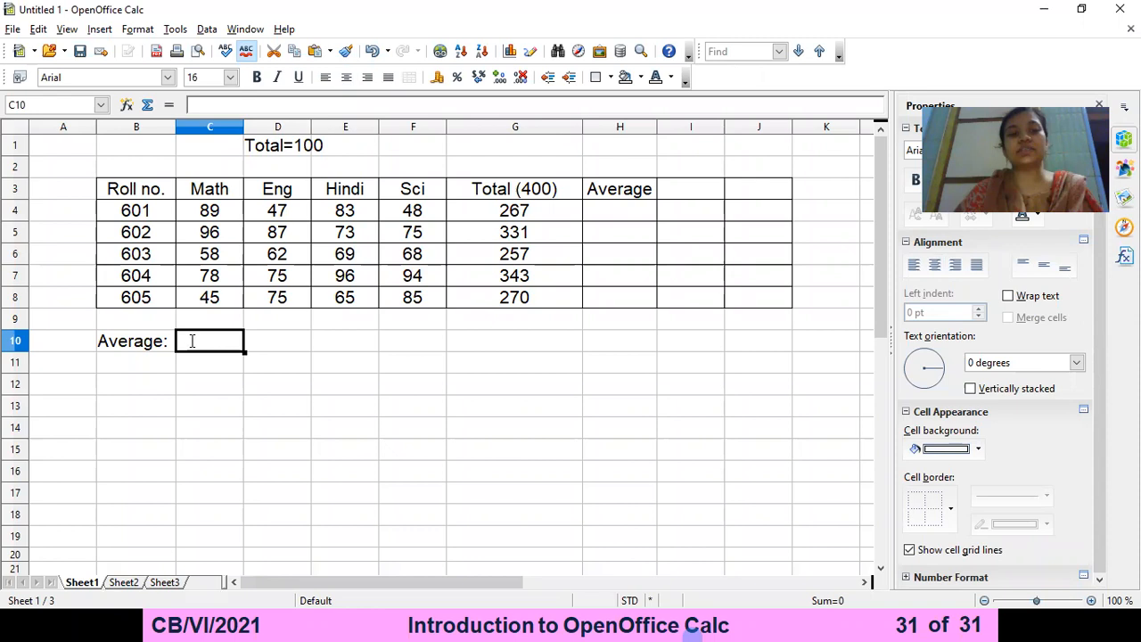
pyautogui.write('=average(')
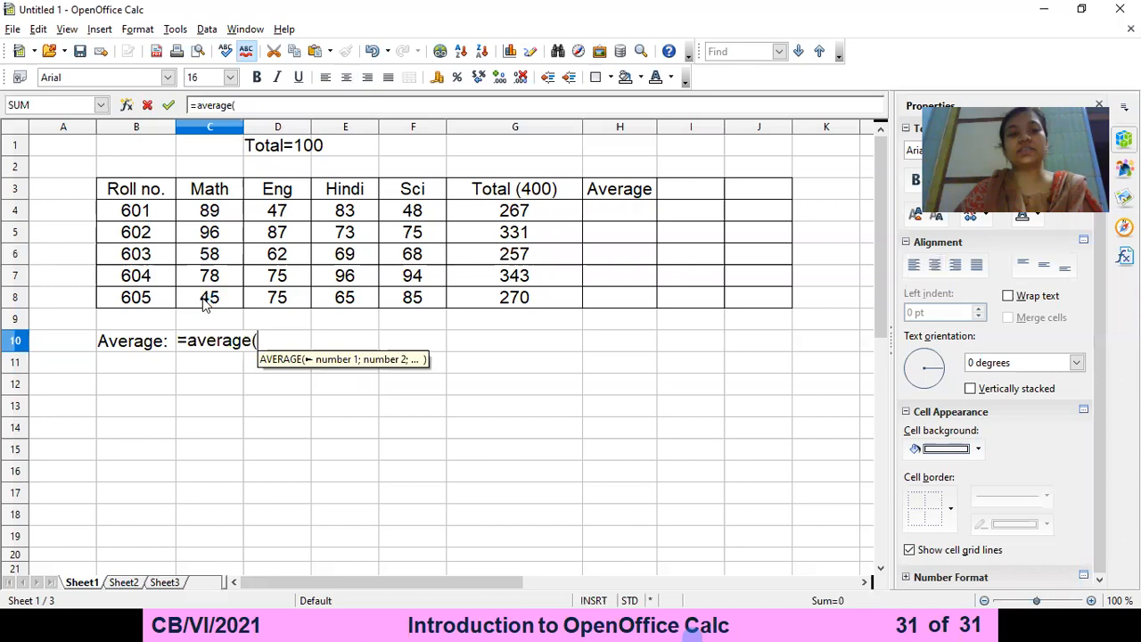
pyautogui.write('c4:')
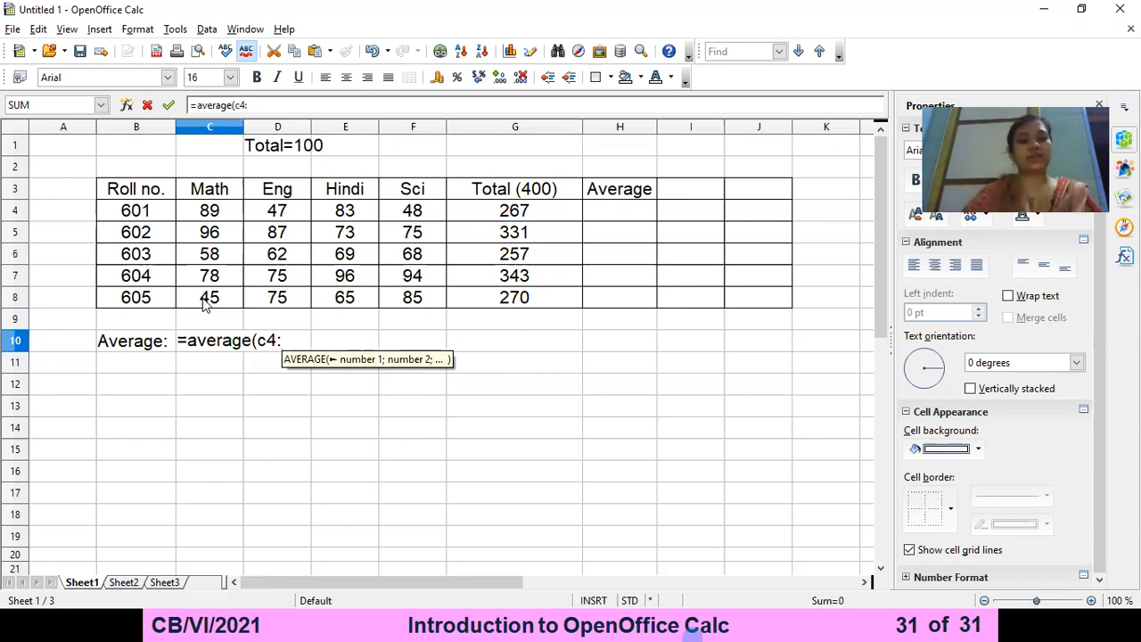
pyautogui.write('c8)')
pyautogui.press('Tab')
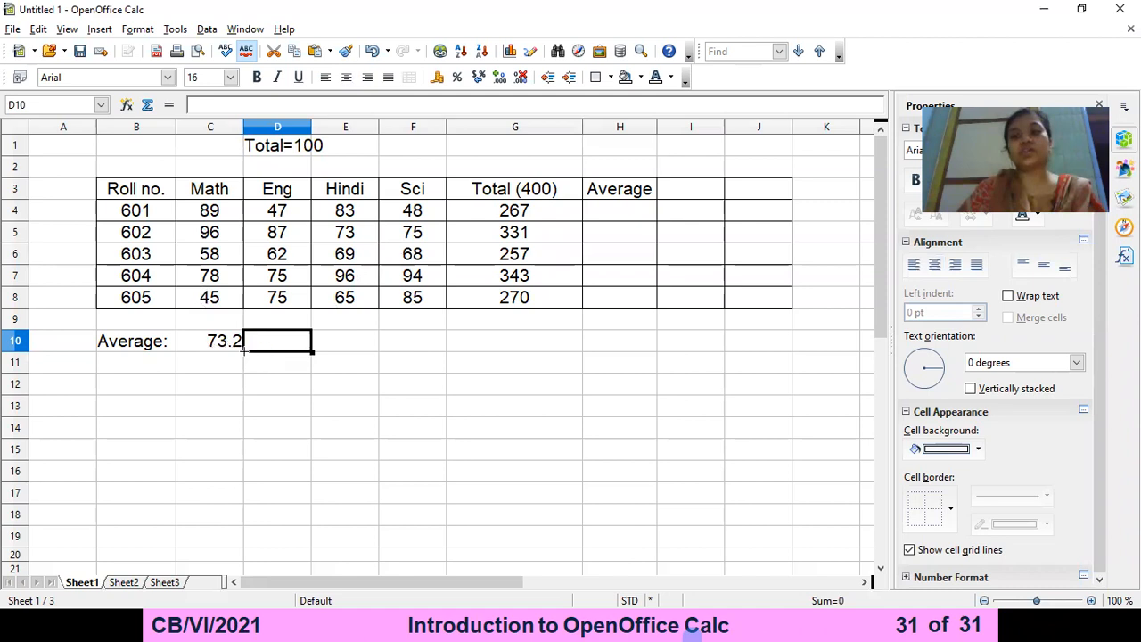
pyautogui.moveTo(244, 352); pyautogui.dragTo(438, 354)
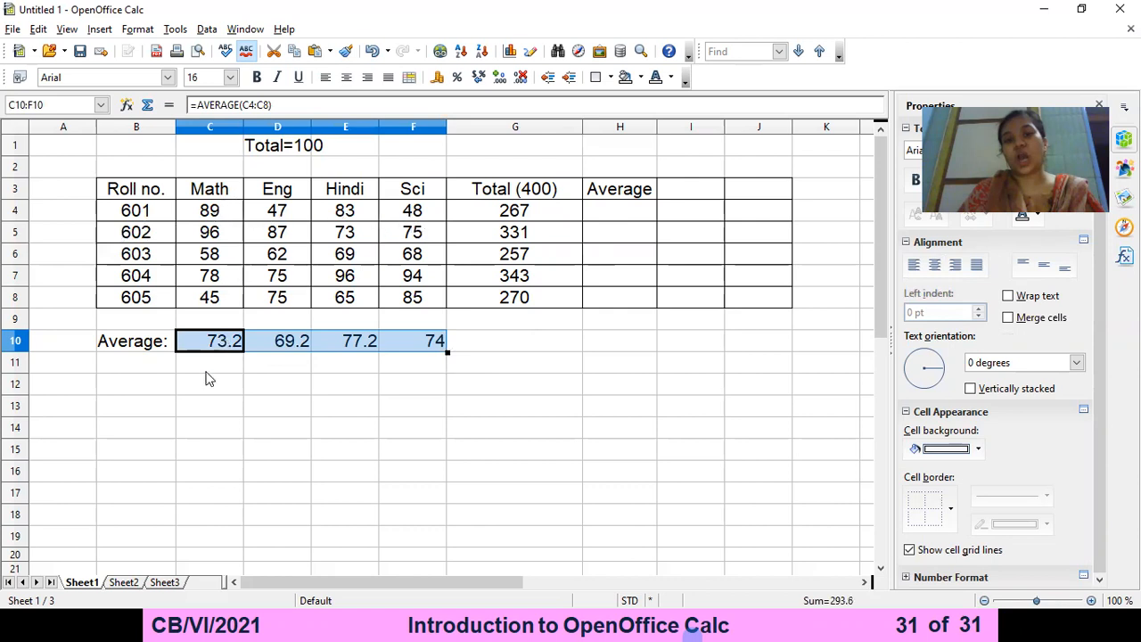
pyautogui.click(207, 343)
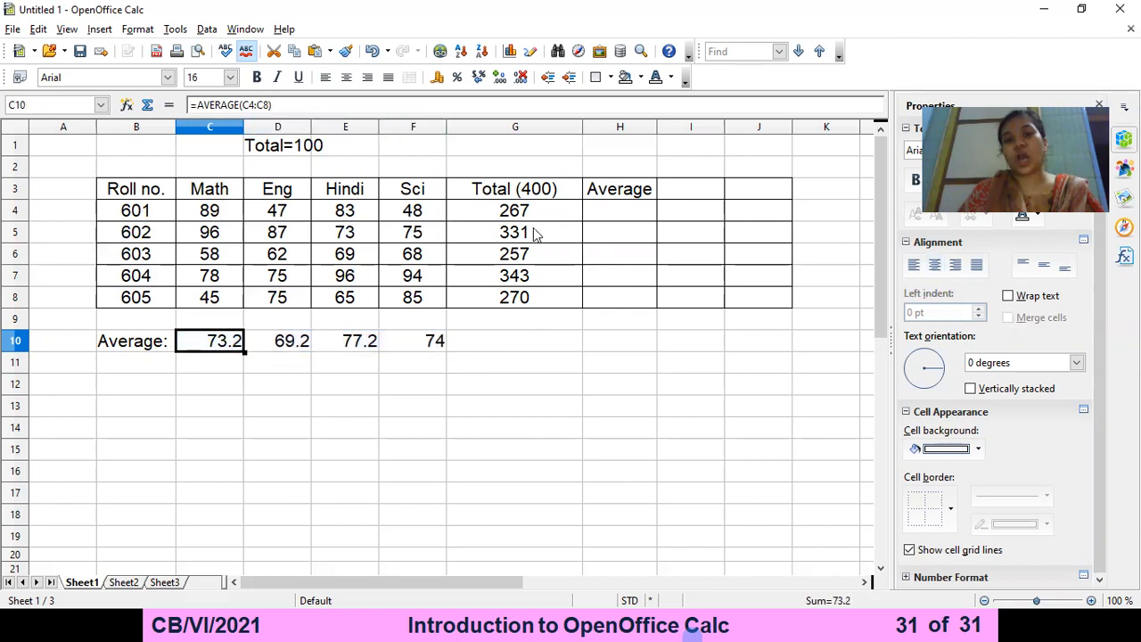
pyautogui.click(611, 214)
pyautogui.write('=AVERAGE(H#REF!:H2)')
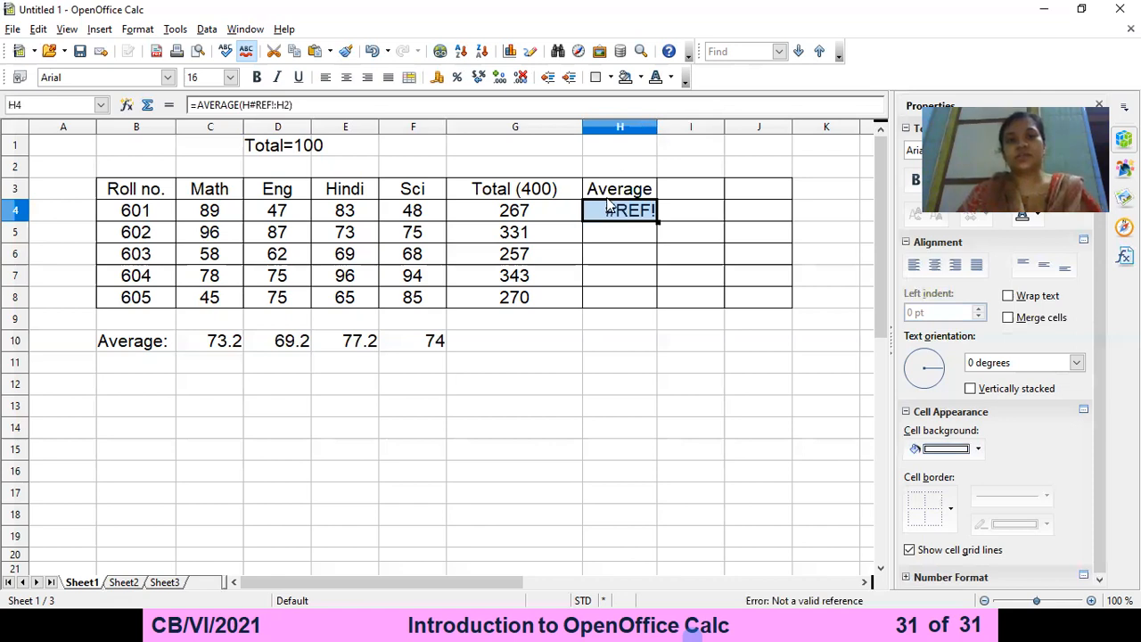
pyautogui.press('Delete')
pyautogui.click(240, 407)
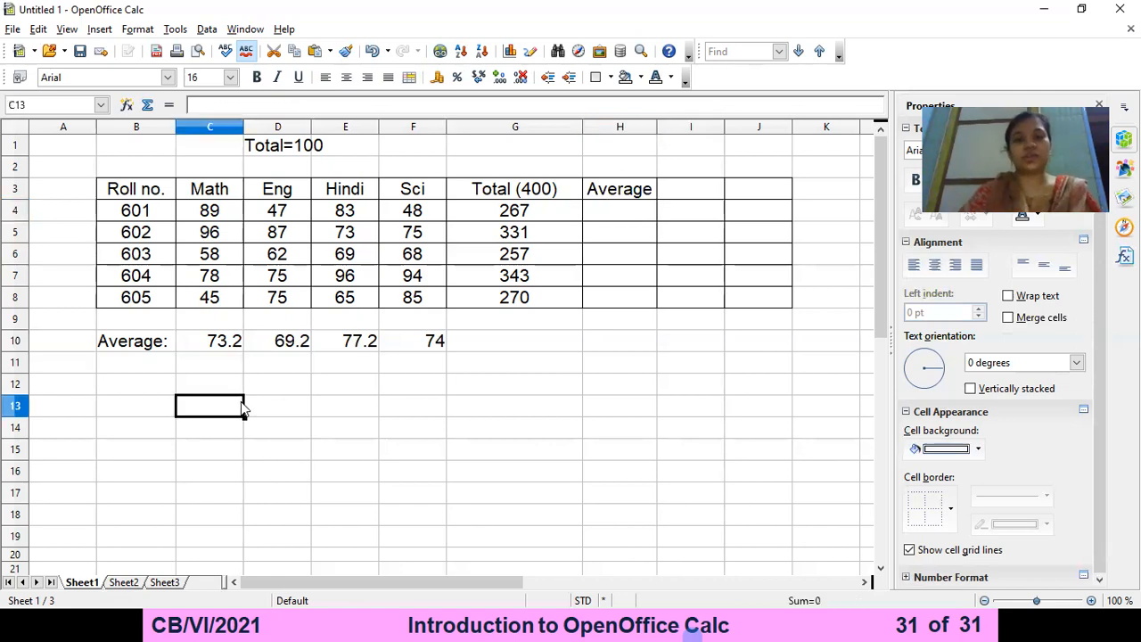
# Step: Copy the C10 average formula into H4, correcting its range to the marks starting at C4, and fill it down through H8
pyautogui.click(225, 341)
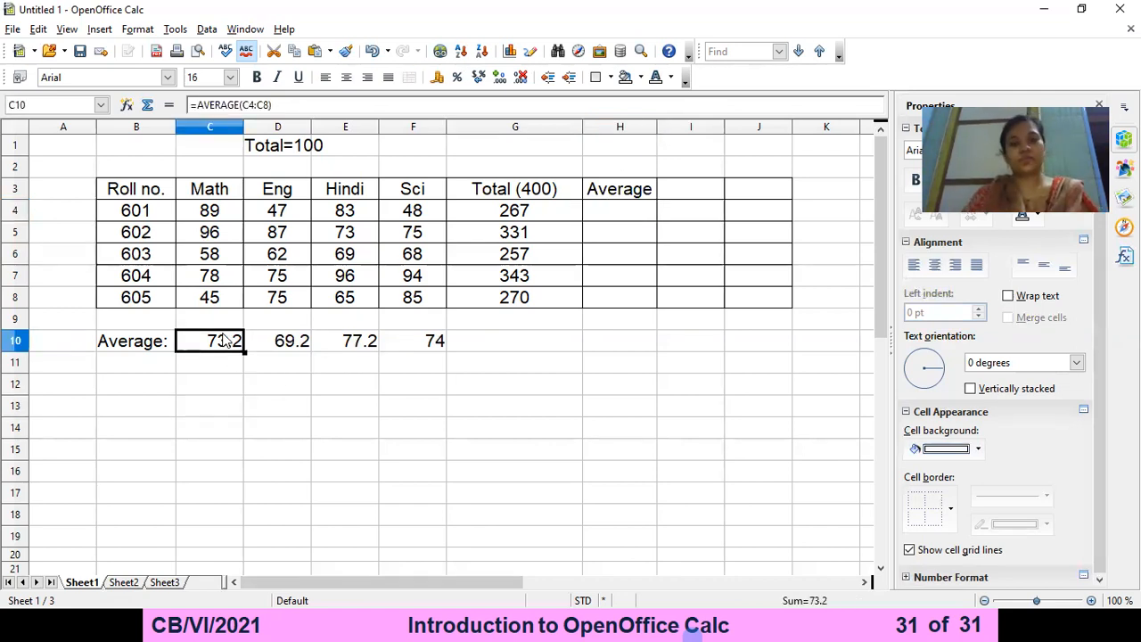
pyautogui.click(612, 216)
pyautogui.write('=AVERAGE(H#REF!:H2)')
pyautogui.doubleClick(613, 216)
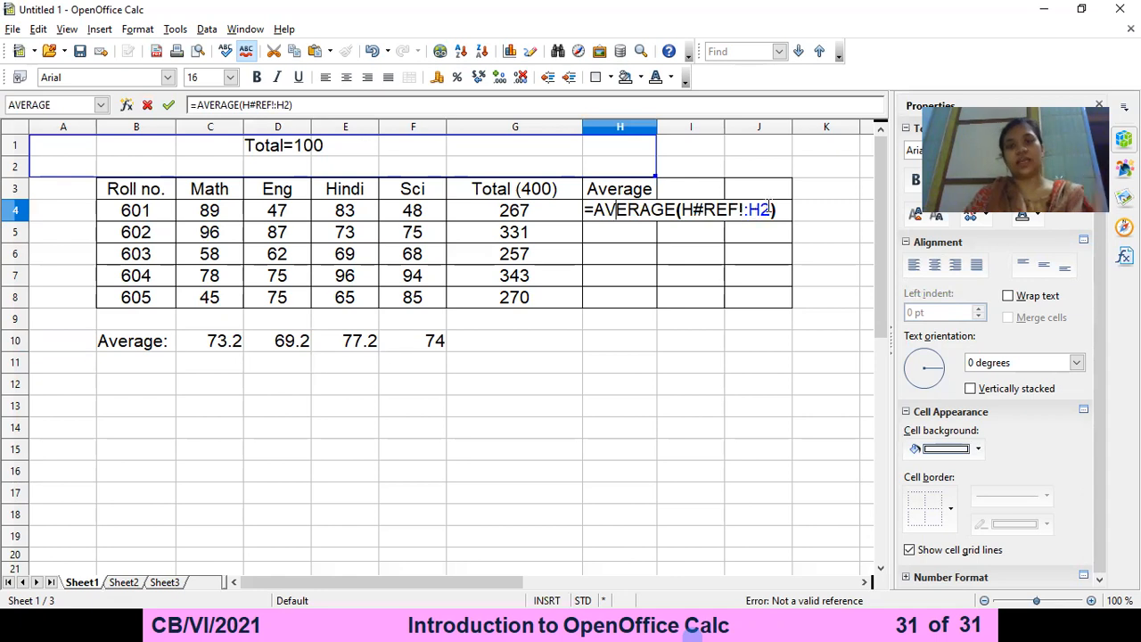
pyautogui.doubleClick(679, 208)
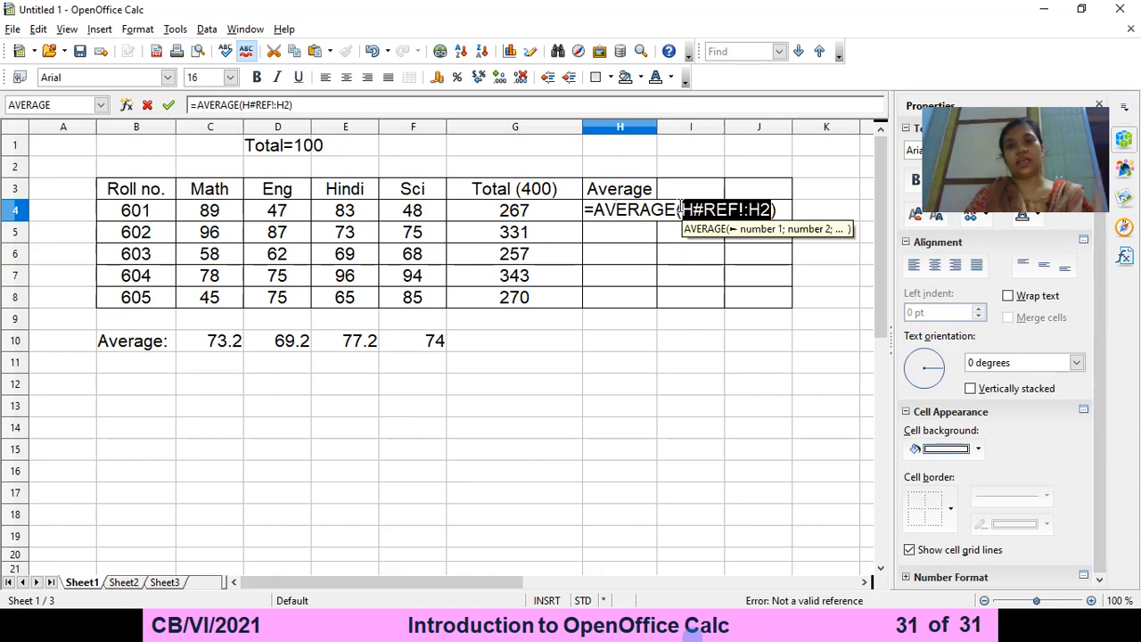
pyautogui.write('c4:c8')
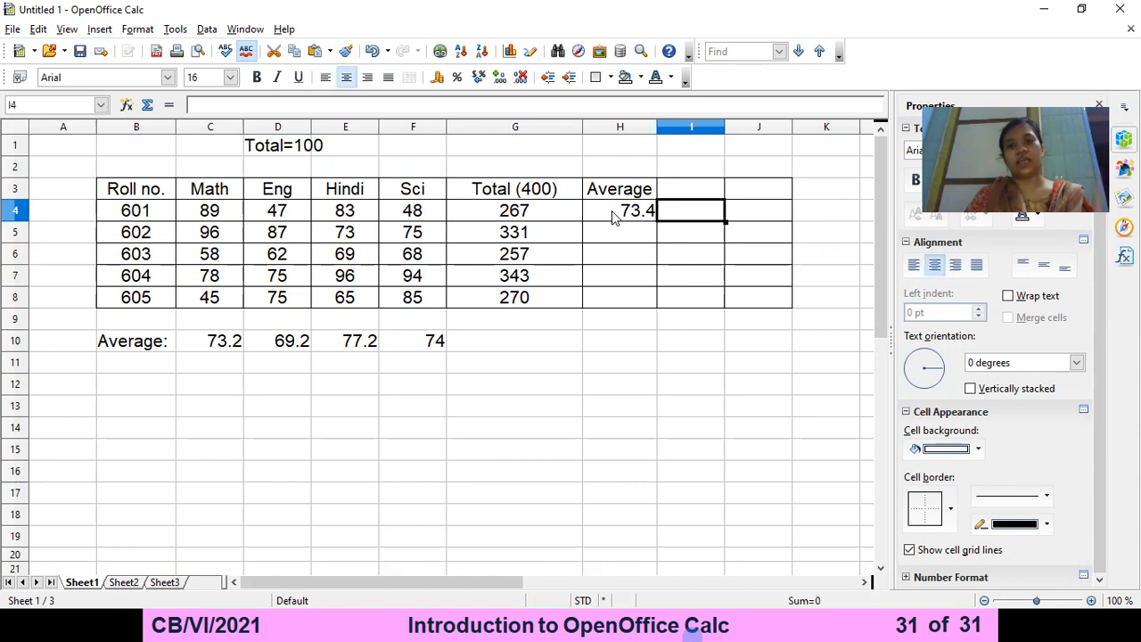
pyautogui.click(612, 212)
pyautogui.moveTo(657, 222); pyautogui.dragTo(650, 266)
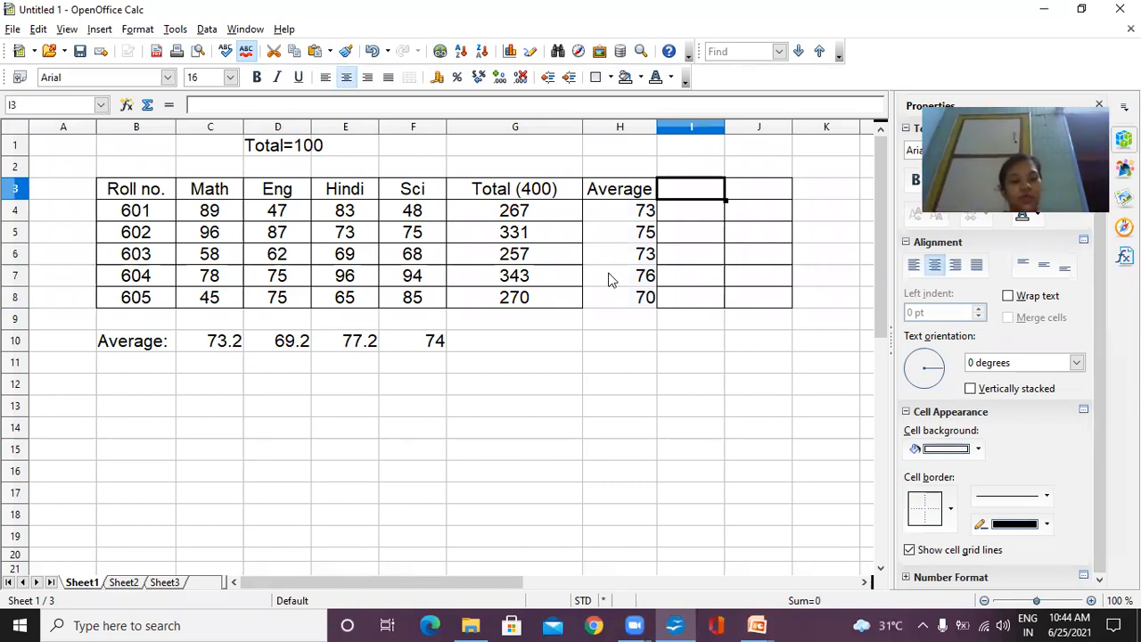
# Step: Switch to the PowerPoint slide show and view the "Calculations using Functions in Calc" slide
pyautogui.hotkey('alt', 'Tab')
pyautogui.hotkey('alt', 'Tab')
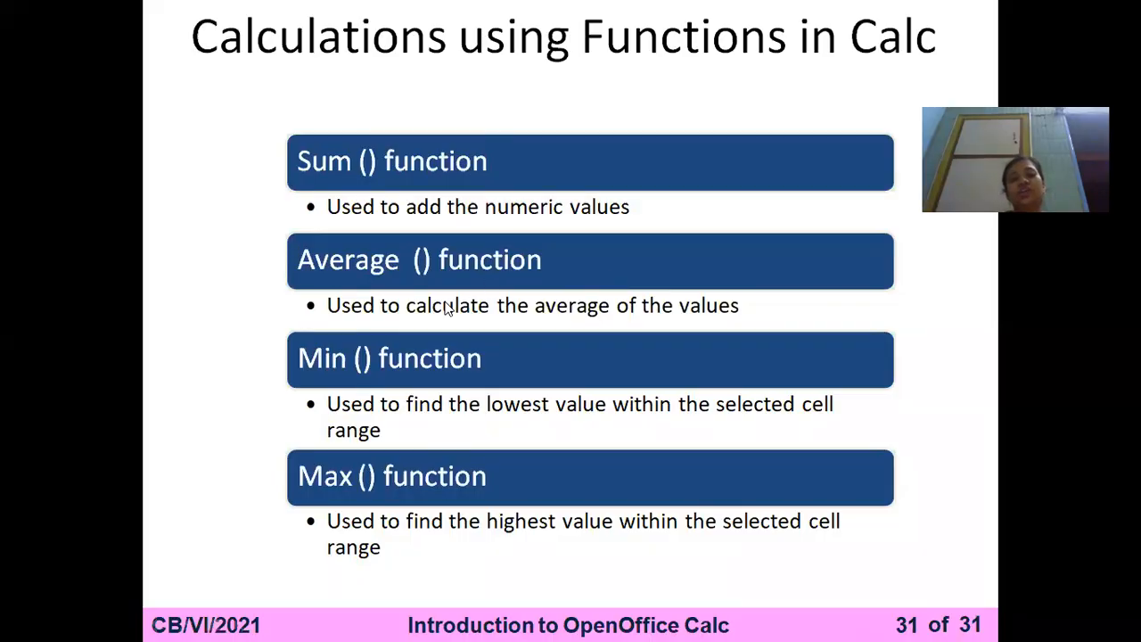
pyautogui.click(396, 381)
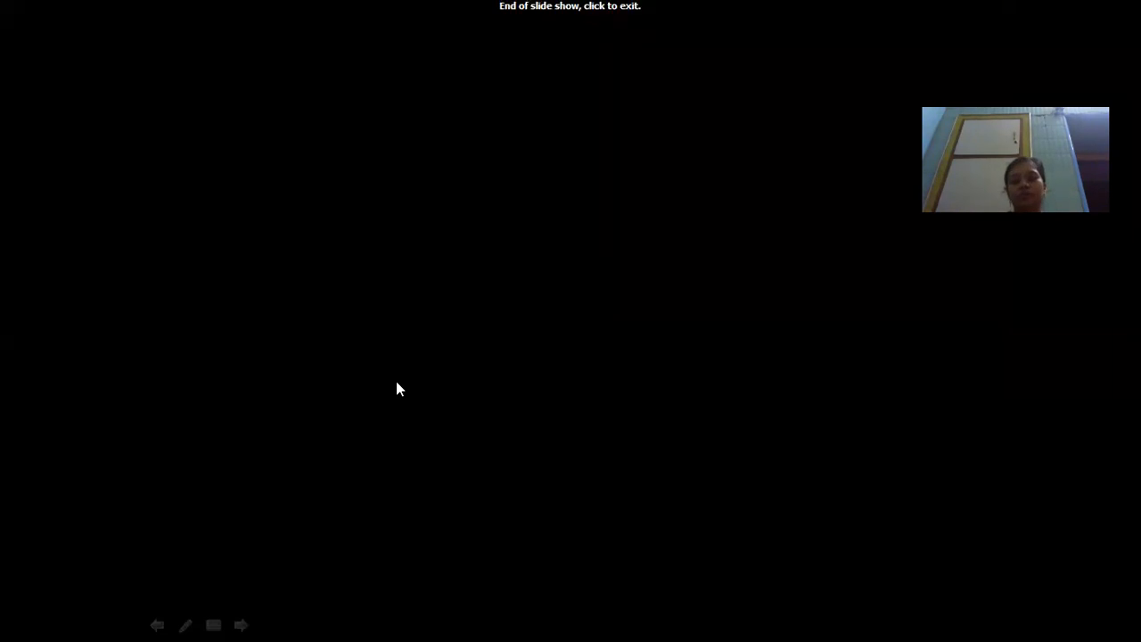
pyautogui.press('Left')
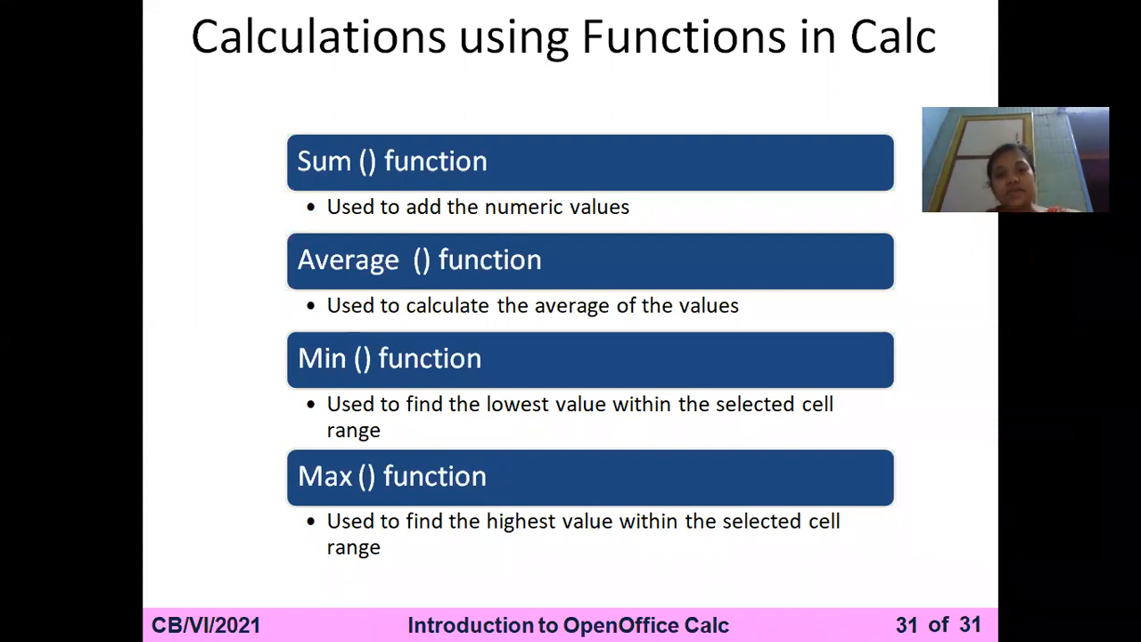
# Step: Switch back to OpenOffice Calc and enter the labels "Min" in I3 and "Min:" in B11
pyautogui.hotkey('alt', 'Tab')
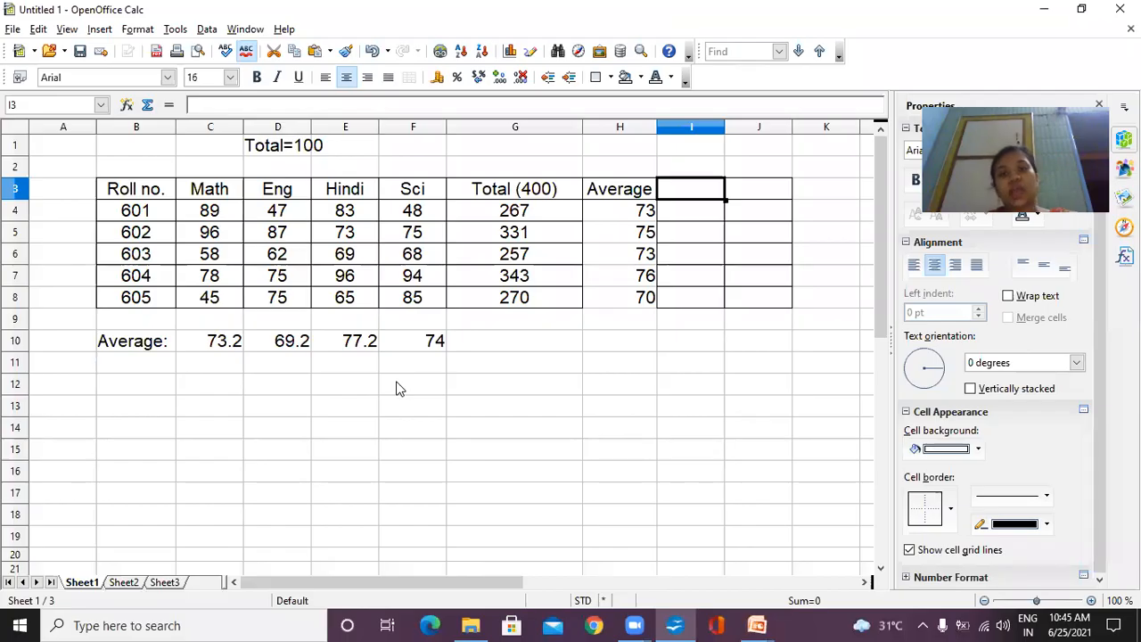
pyautogui.write('Min')
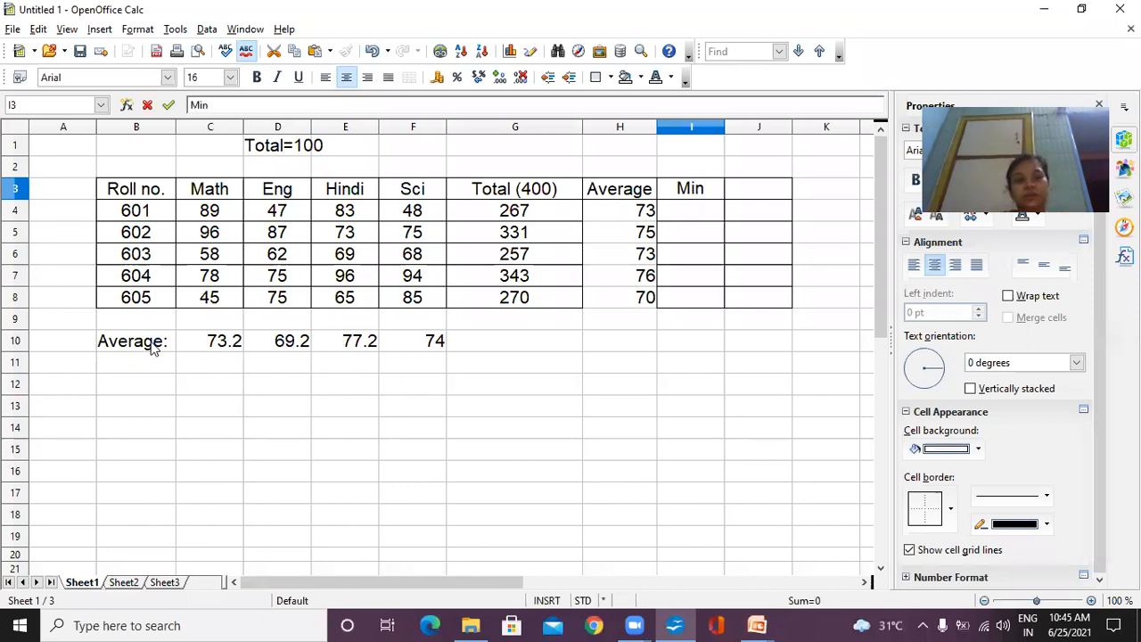
pyautogui.click(123, 364)
pyautogui.write('Min:')
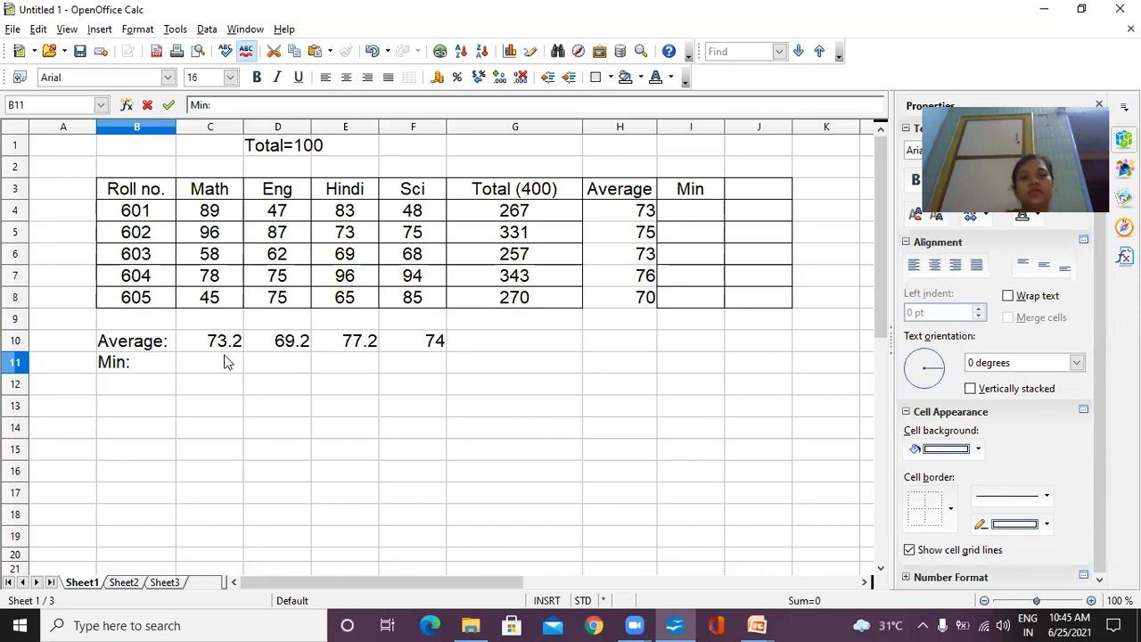
# Step: Enter =min(c4:f4) in I4 for roll no. 601 and highlight the marks range C4:F4 to check it
pyautogui.click(682, 223)
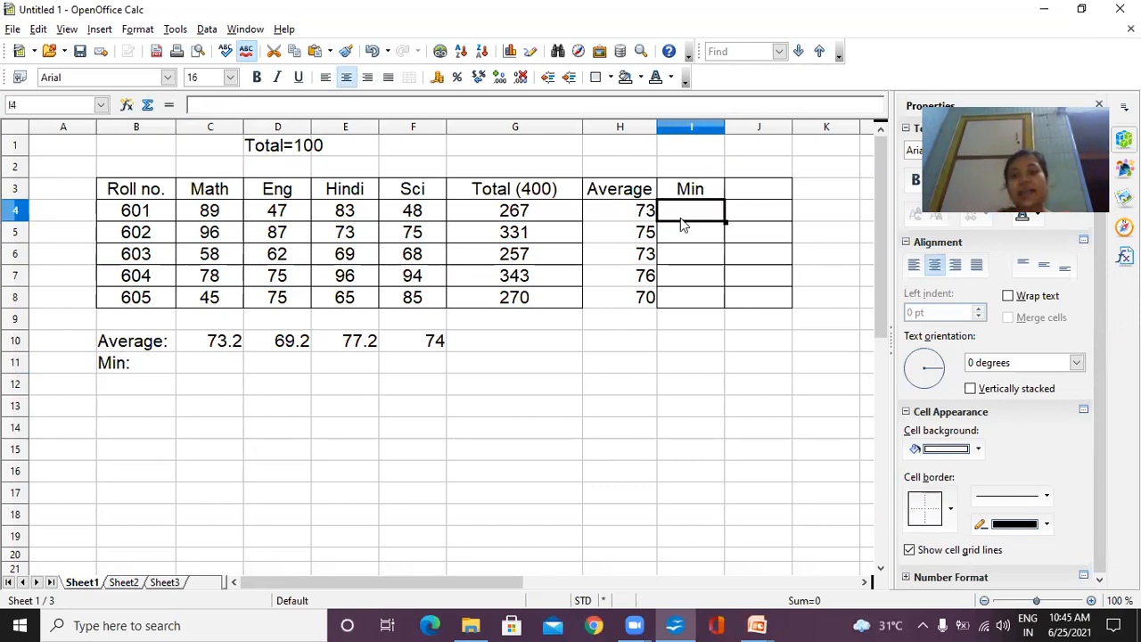
pyautogui.write('=')
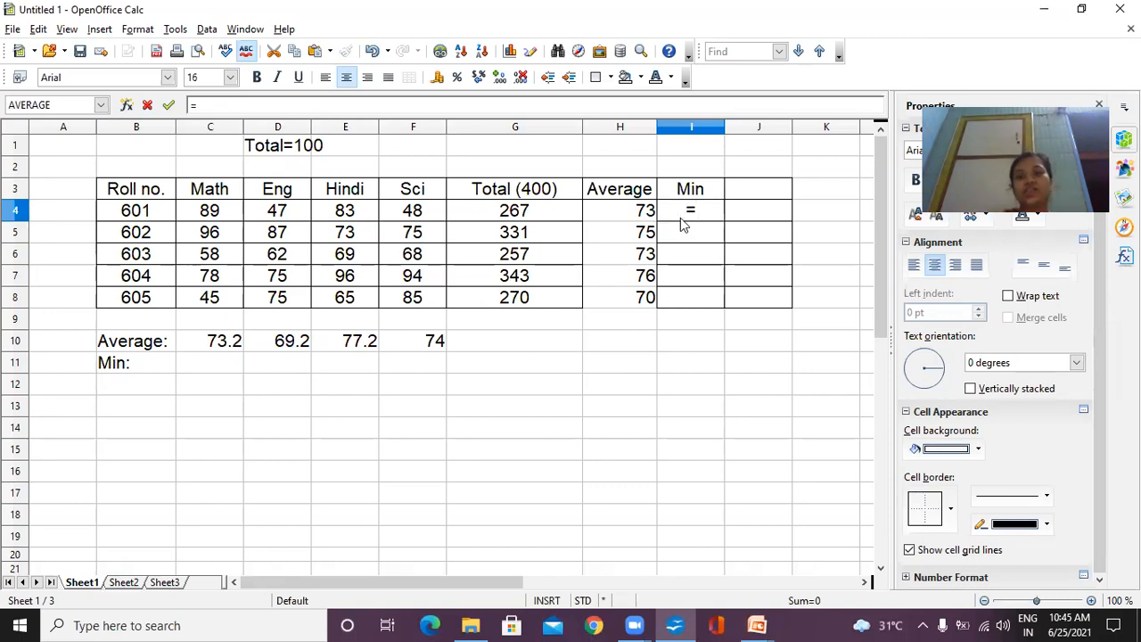
pyautogui.write('min')
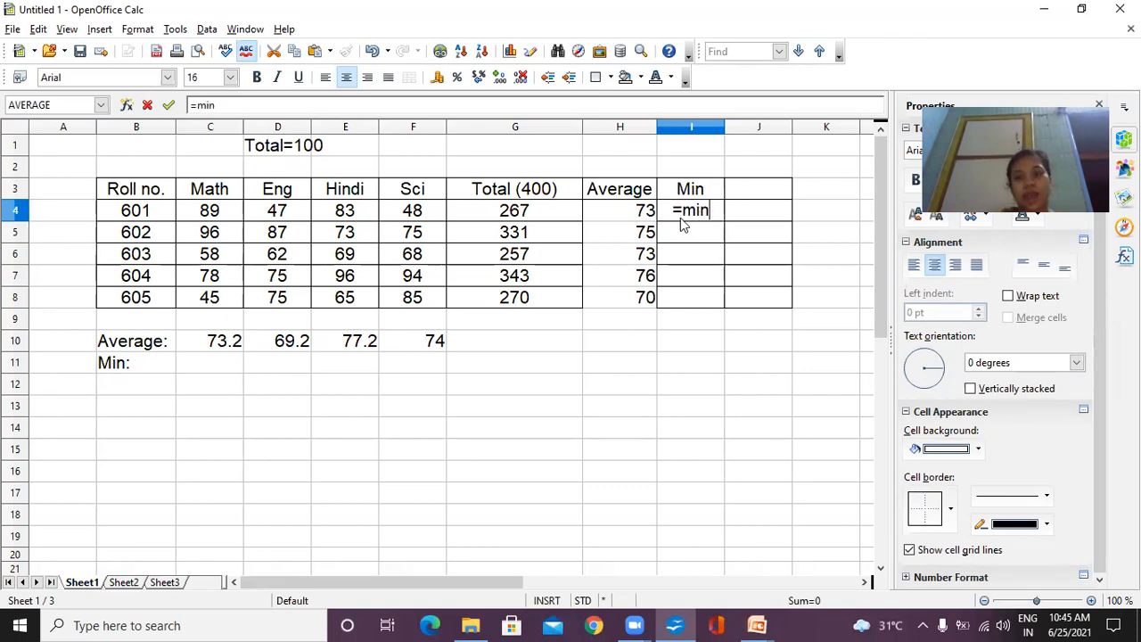
pyautogui.write('(')
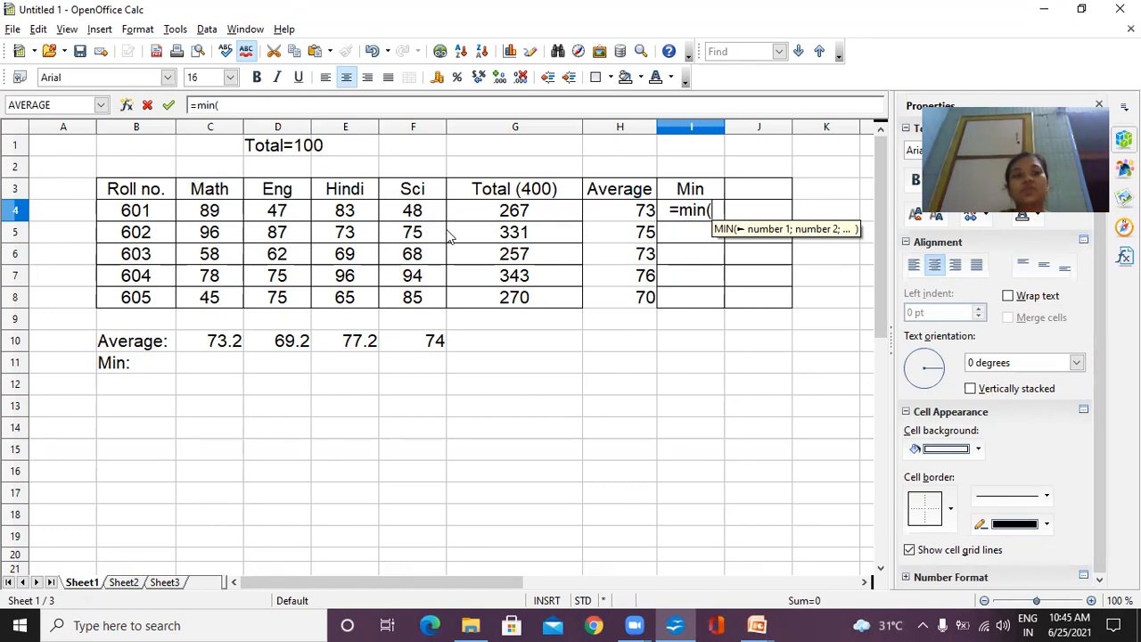
pyautogui.write('c4')
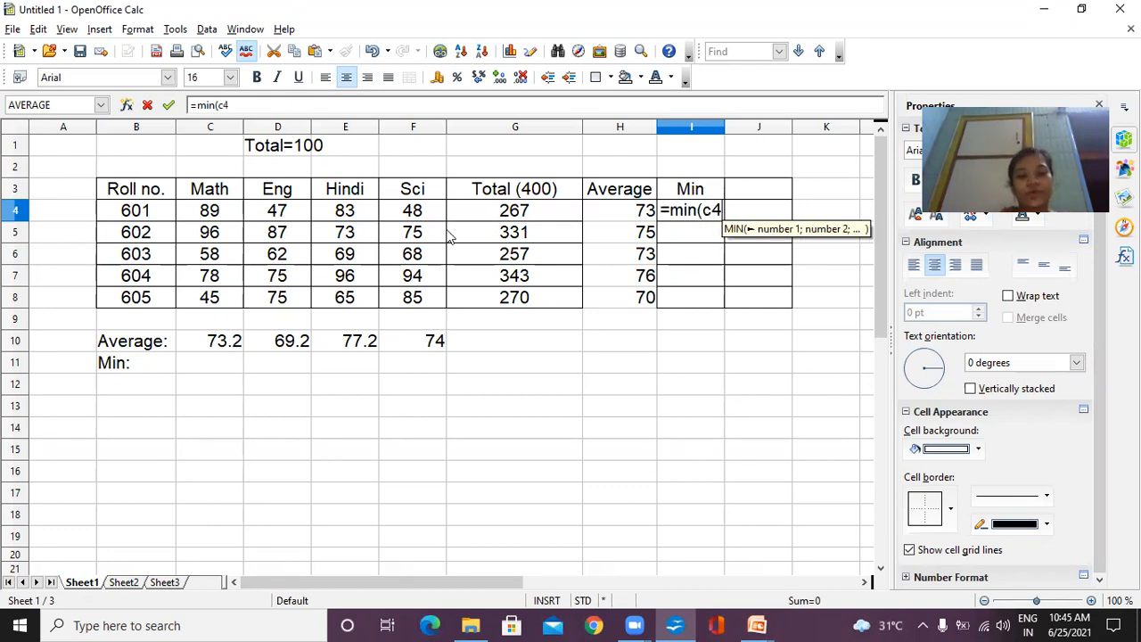
pyautogui.write(':f4')
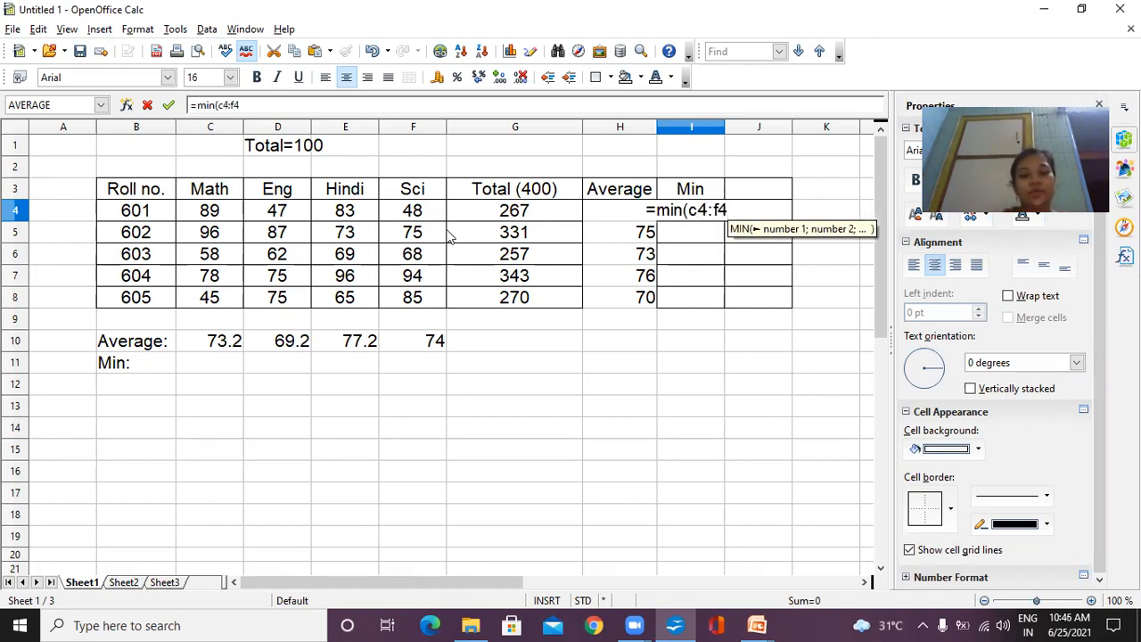
pyautogui.write(')')
pyautogui.press('Tab')
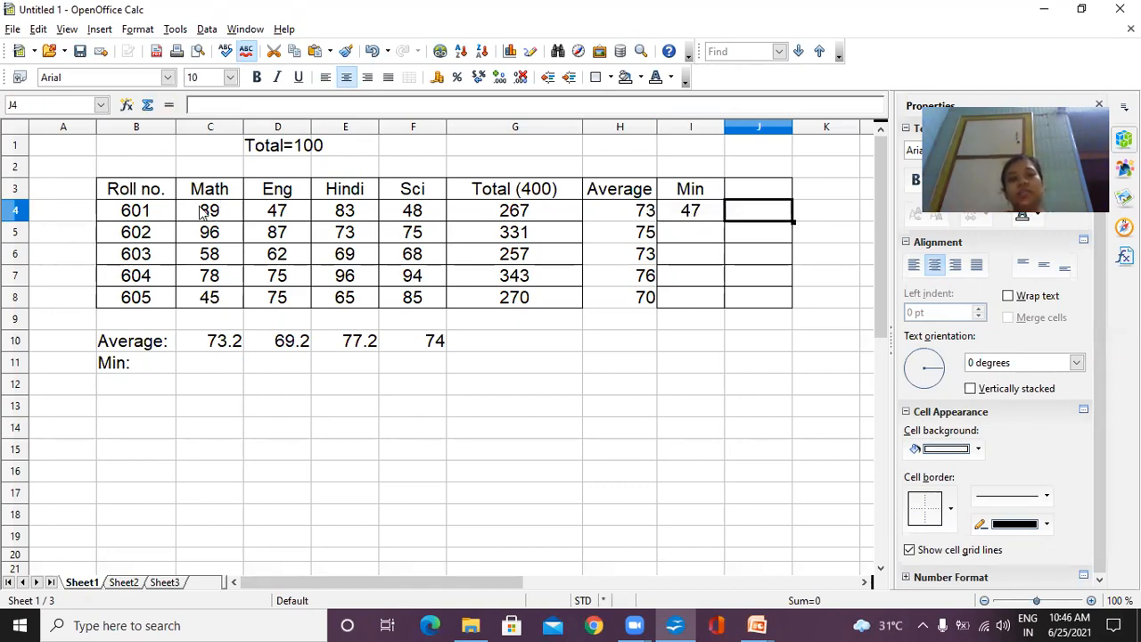
pyautogui.moveTo(203, 212); pyautogui.dragTo(410, 215)
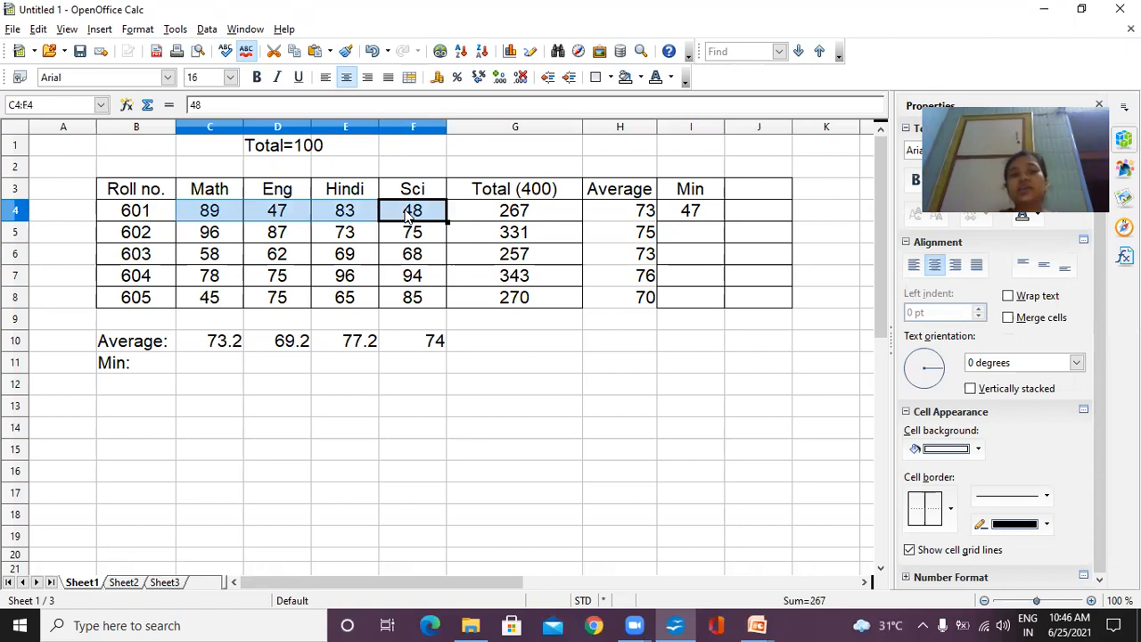
# Step: Highlight the Math marks C4:C8 and enter =min(c4:c8) in C11
pyautogui.click(214, 219)
pyautogui.moveTo(212, 252); pyautogui.dragTo(212, 306)
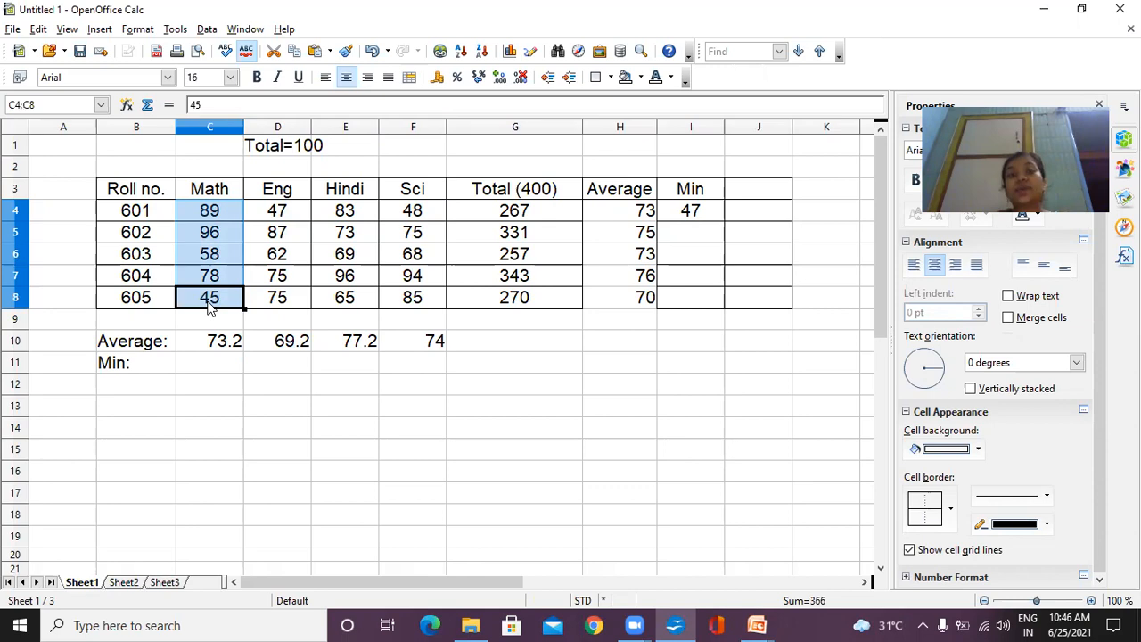
pyautogui.click(204, 359)
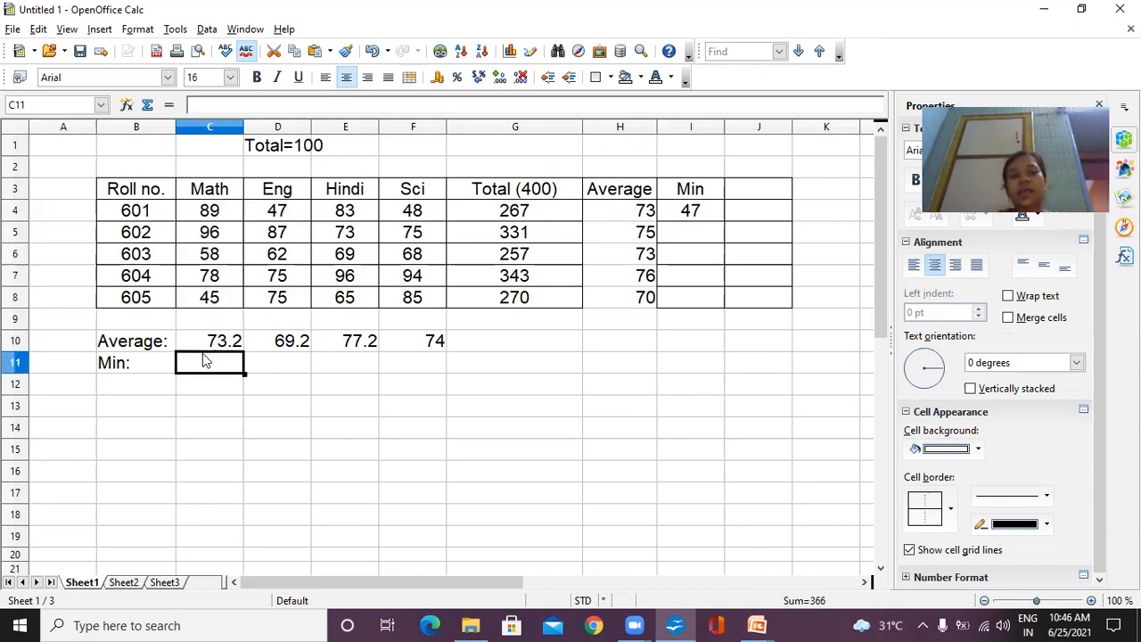
pyautogui.write('=min')
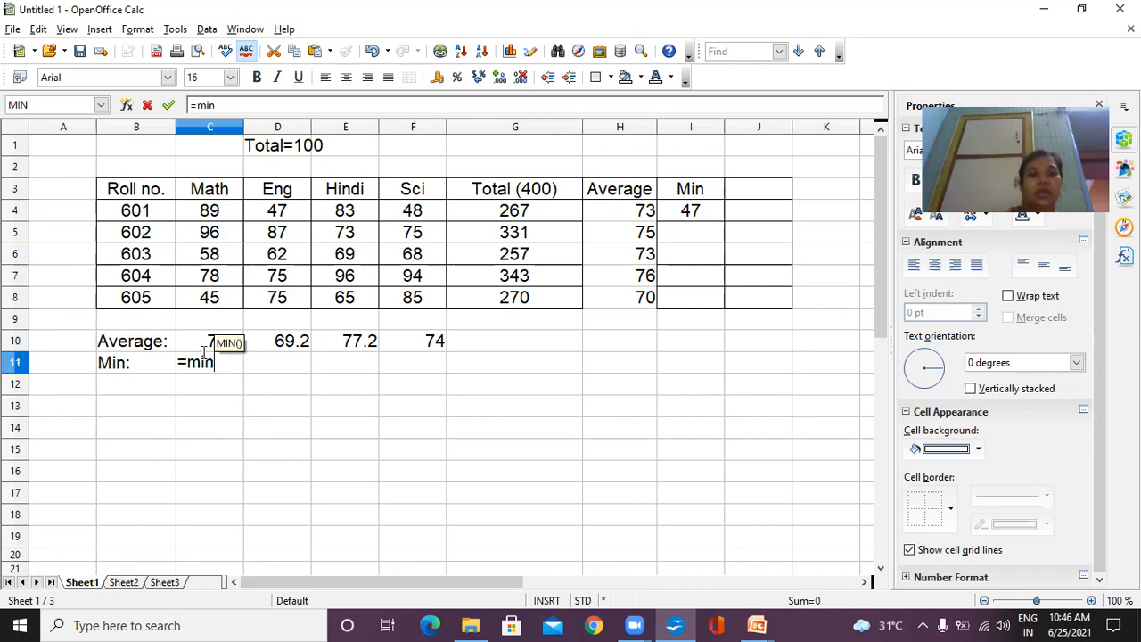
pyautogui.write('(')
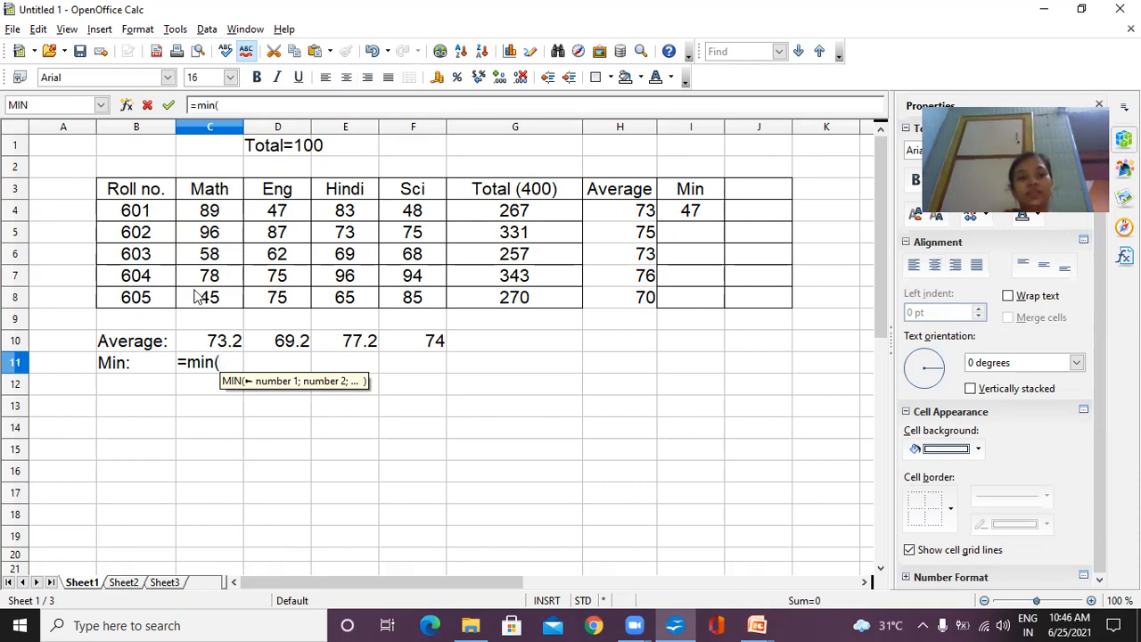
pyautogui.write('c')
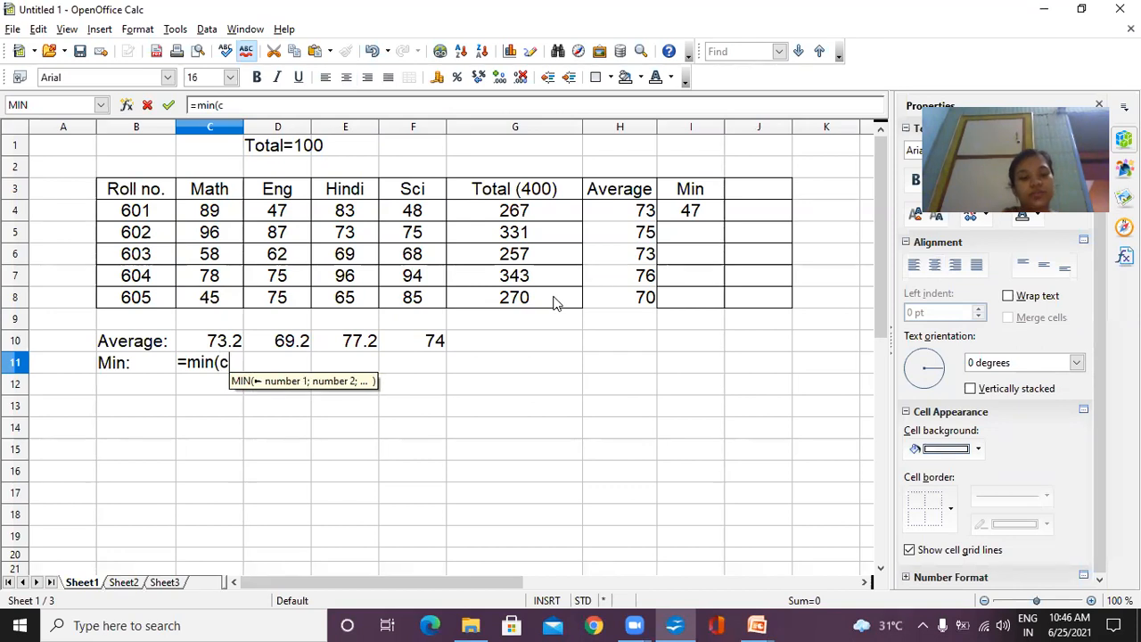
pyautogui.write('4:')
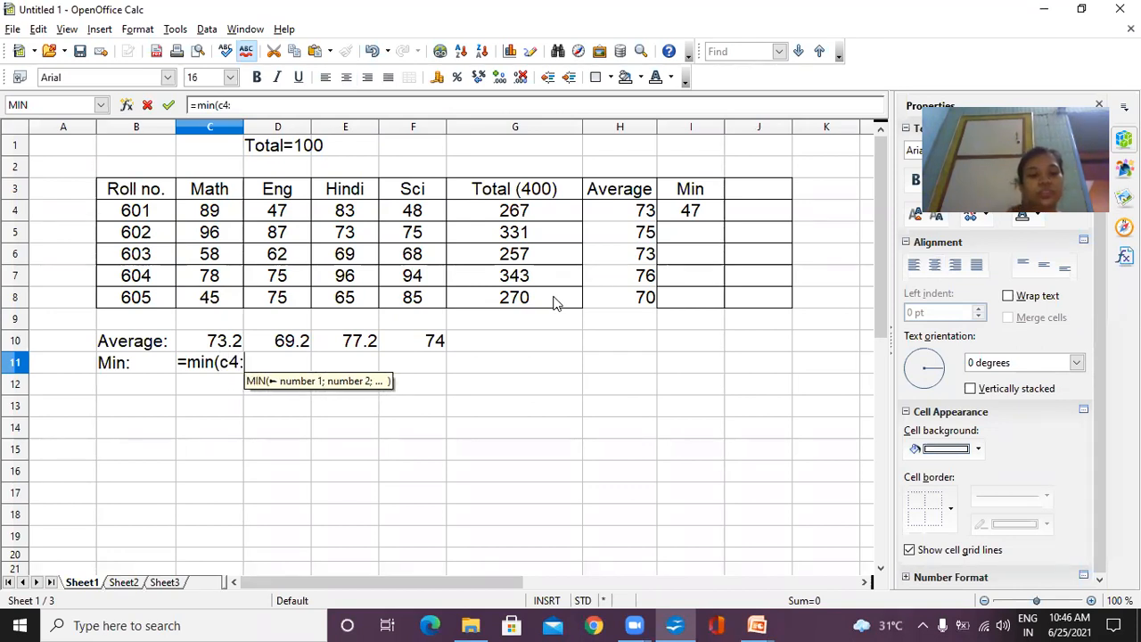
pyautogui.write('c8)')
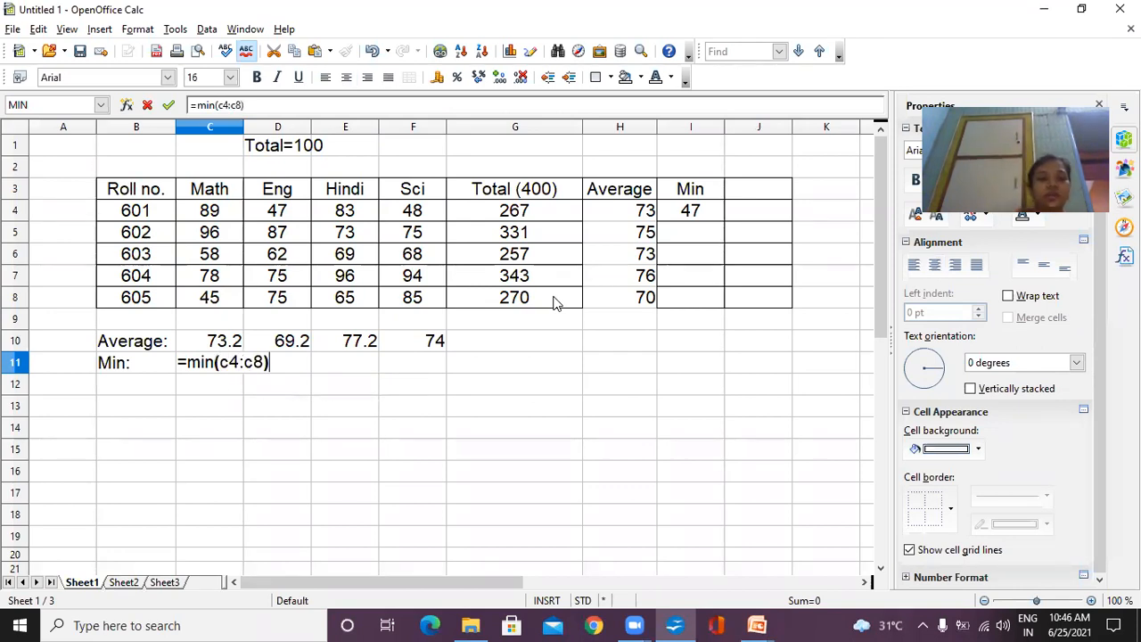
pyautogui.press('Tab')
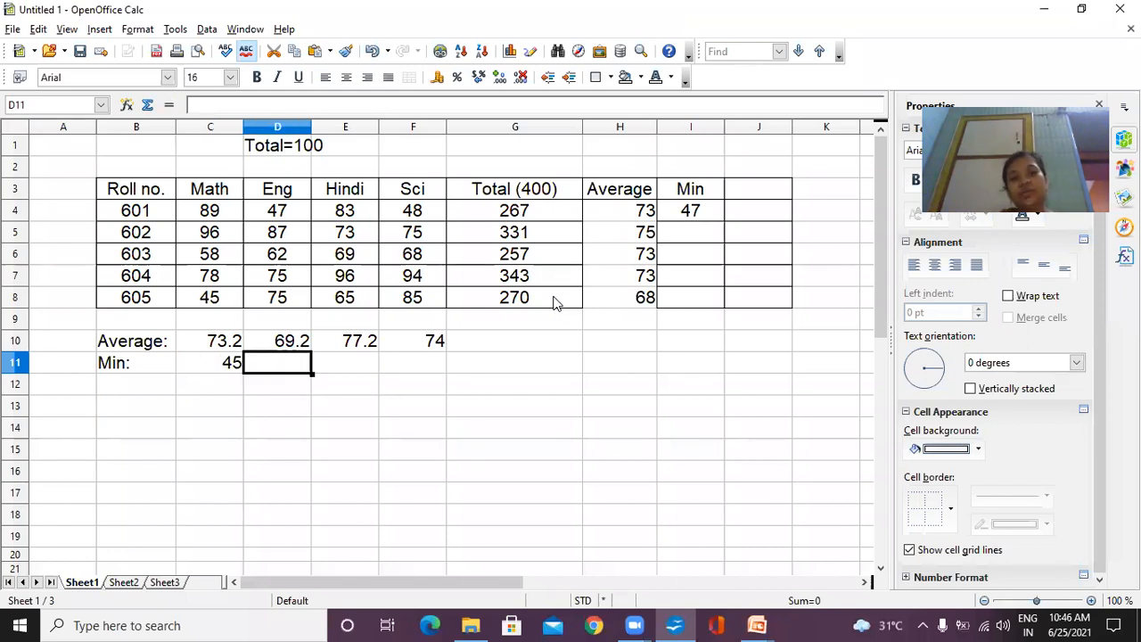
# Step: Fill the minimum formula from I4 down through I8 and the one in C11 across to F11
pyautogui.click(691, 211)
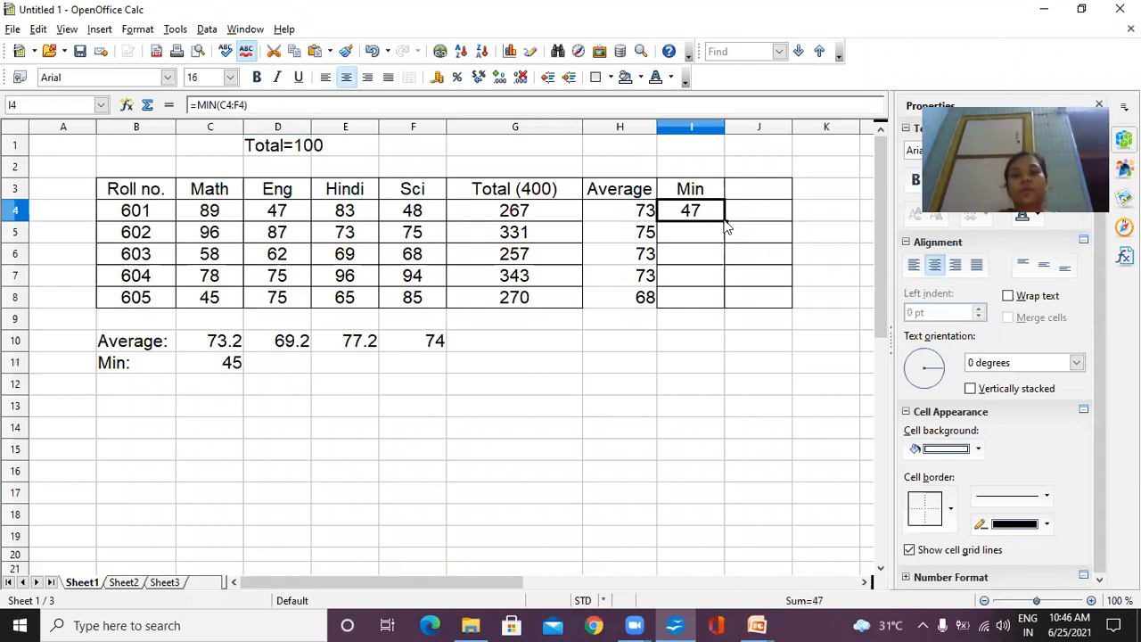
pyautogui.moveTo(725, 222); pyautogui.dragTo(719, 309)
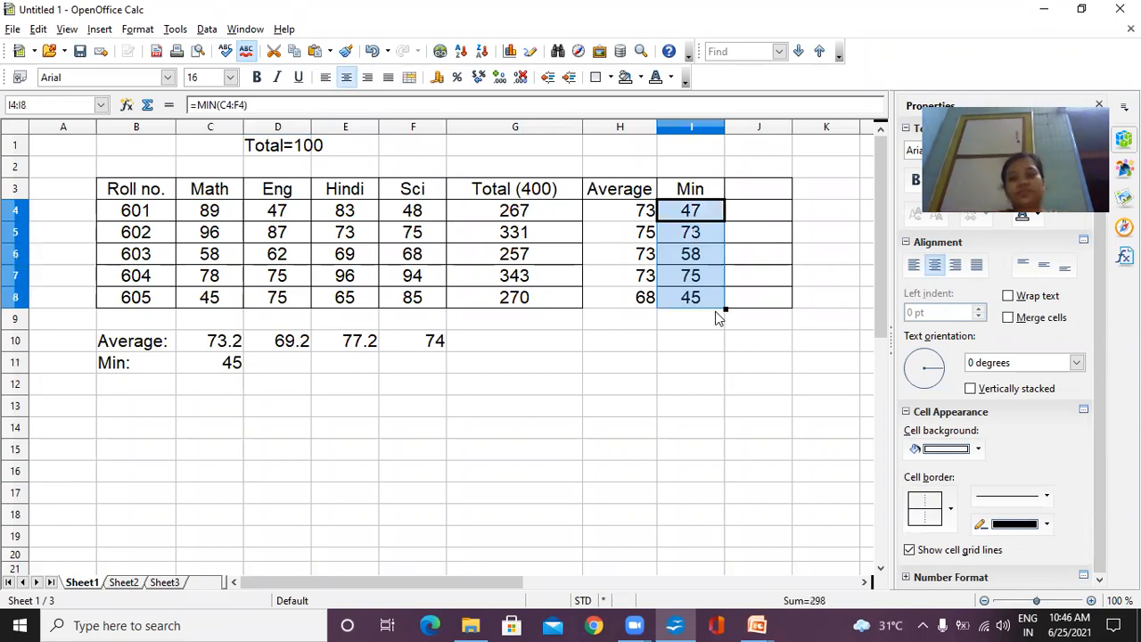
pyautogui.click(223, 363)
pyautogui.moveTo(244, 372); pyautogui.dragTo(419, 383)
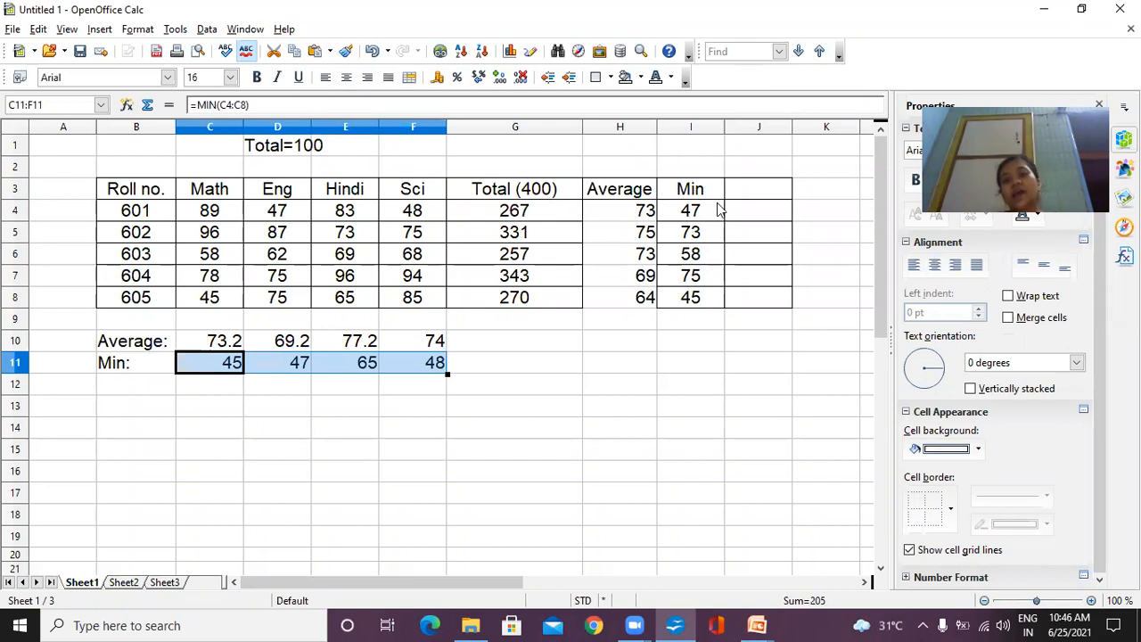
pyautogui.click(744, 193)
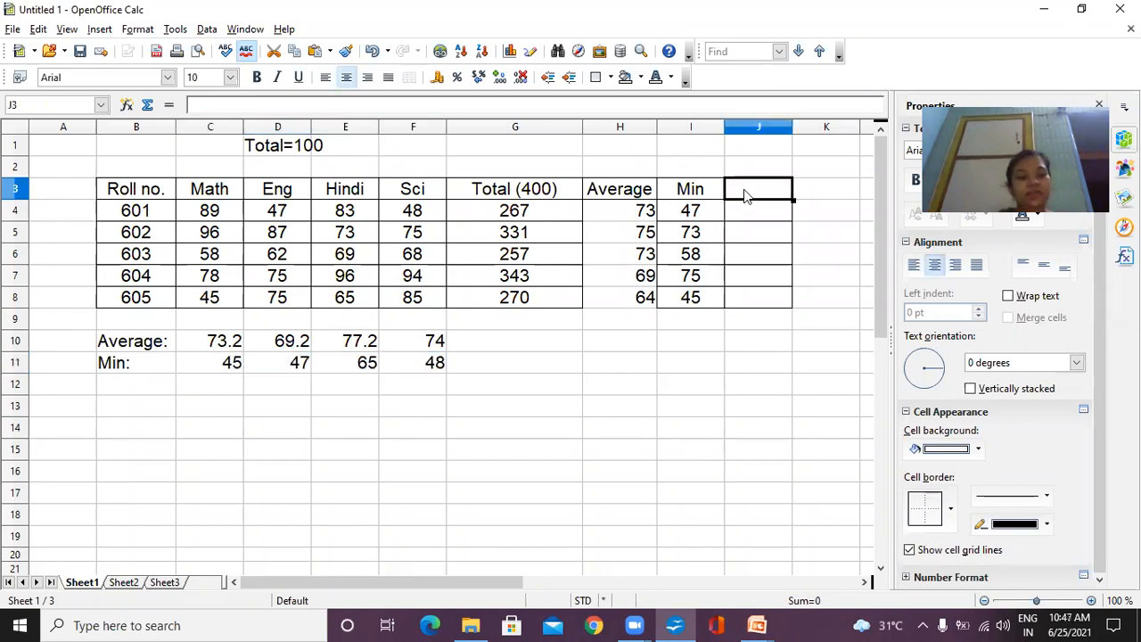
pyautogui.write('Max')
pyautogui.press('BackSpace')
pyautogui.press('BackSpace')
pyautogui.press('BackSpace')
# Step: Fill the Min heading from I3 into J3 and change the copied text to "Max"
pyautogui.click(695, 191)
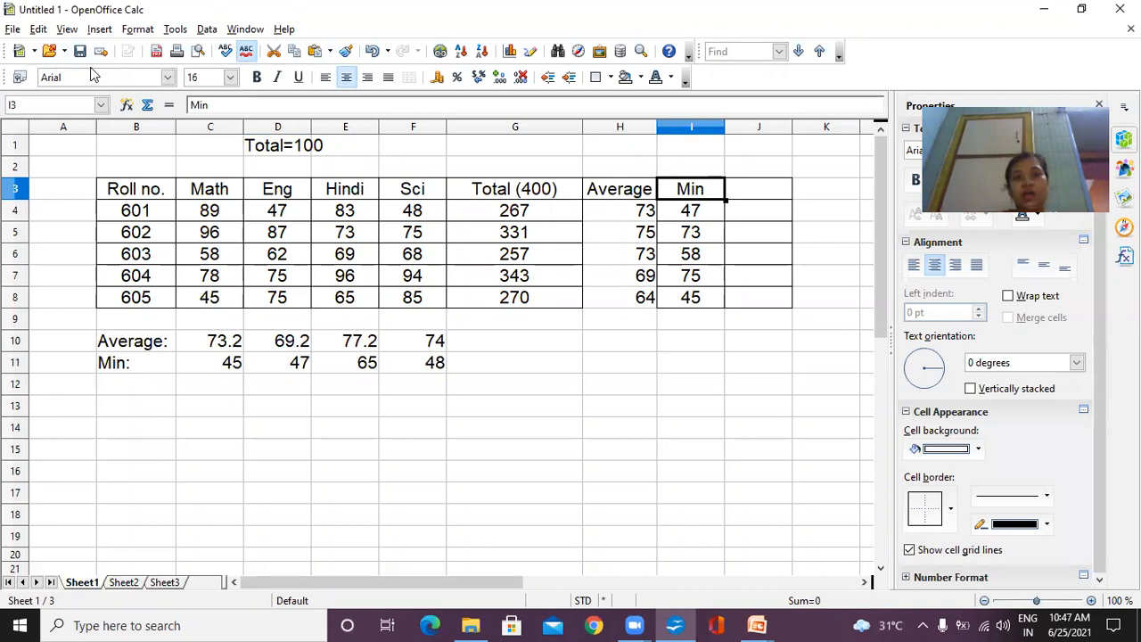
pyautogui.moveTo(729, 207); pyautogui.dragTo(686, 206)
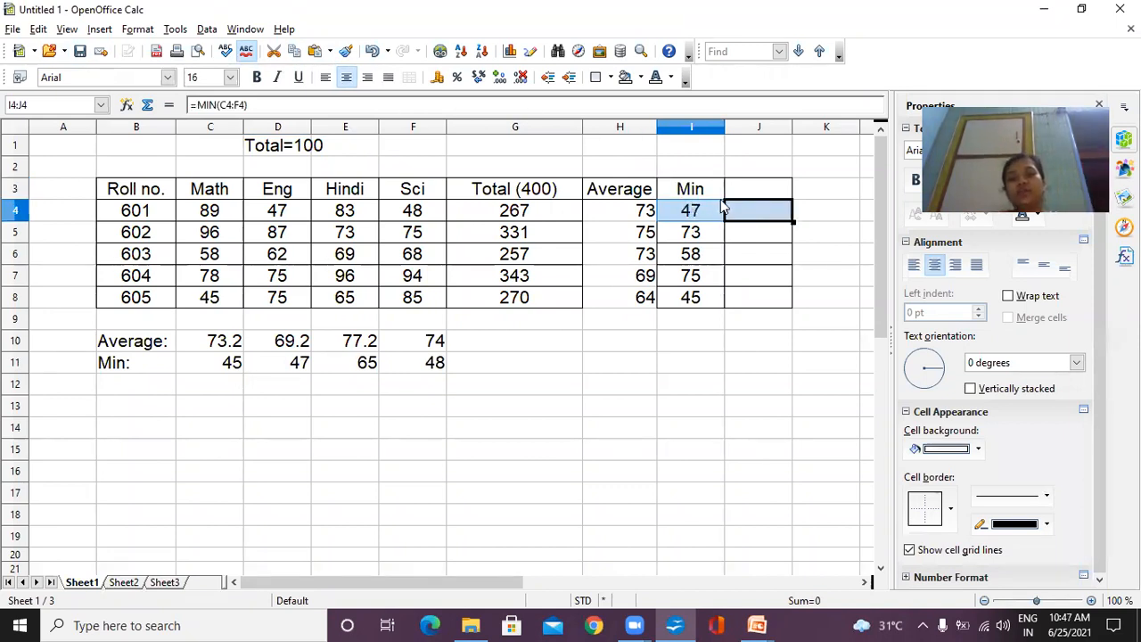
pyautogui.moveTo(724, 200); pyautogui.dragTo(783, 199)
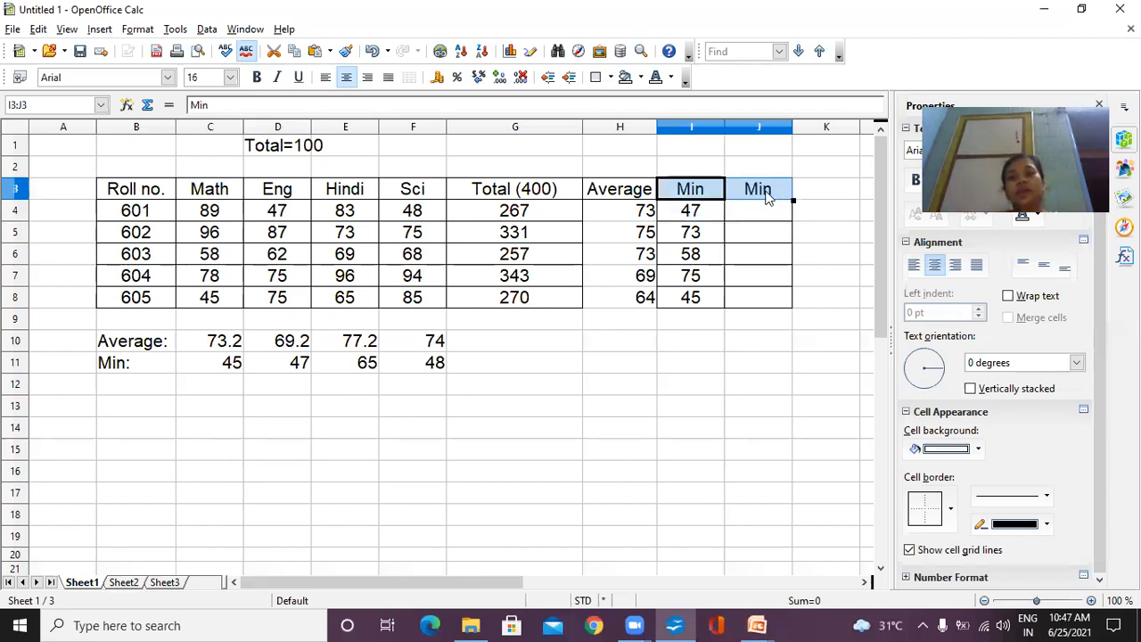
pyautogui.doubleClick(762, 187)
pyautogui.hotkey('shift', 'End')
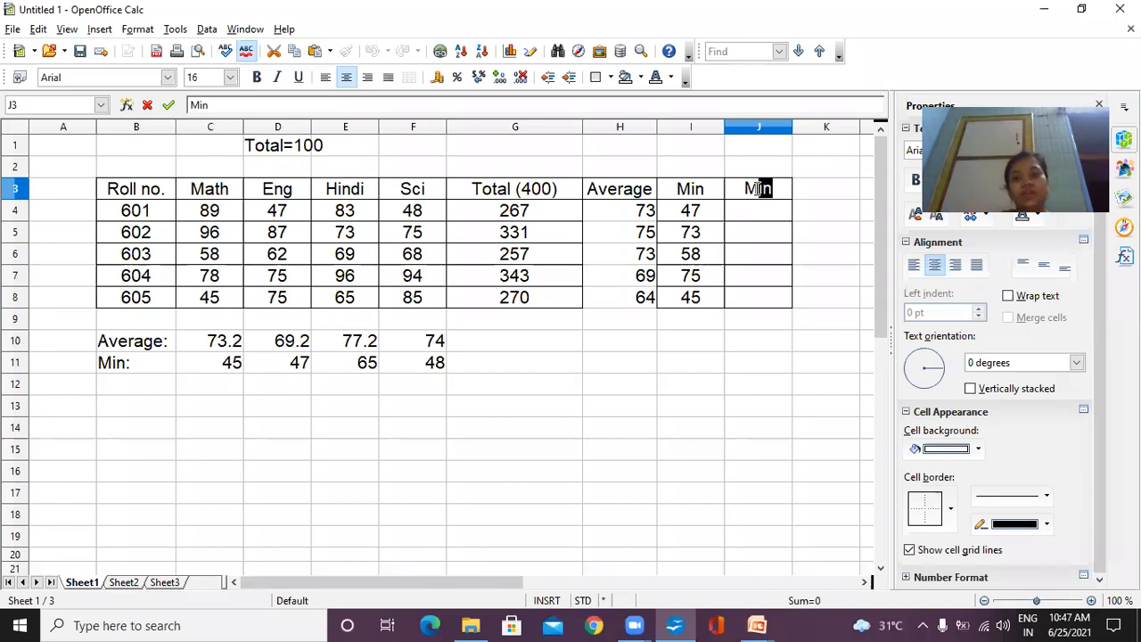
pyautogui.write('ax')
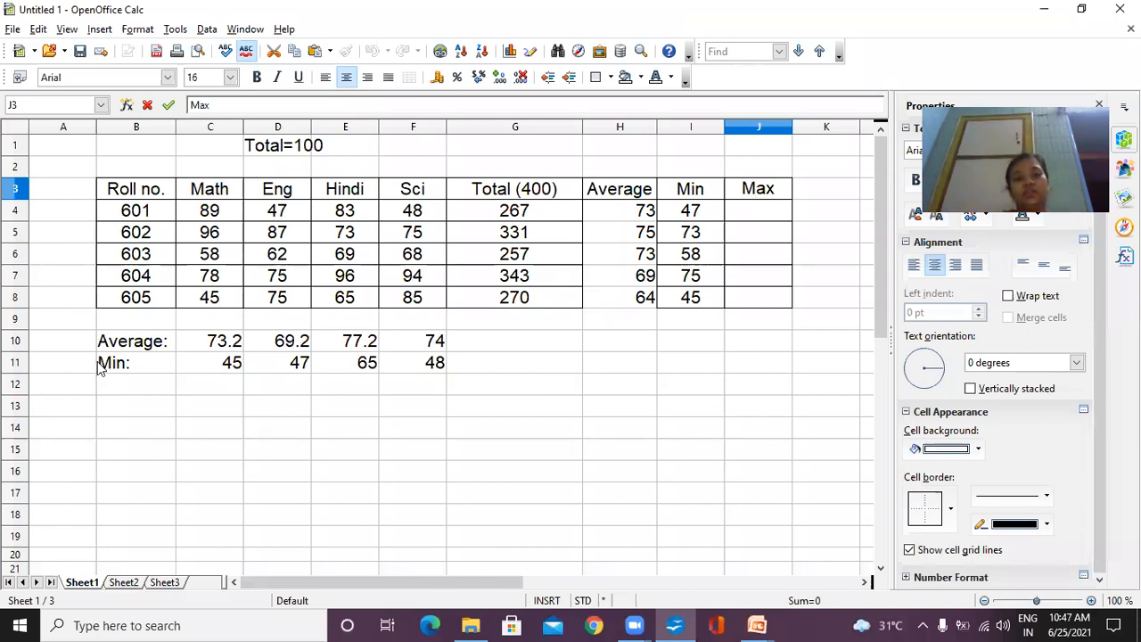
# Step: Enter the label "max:" in B12 below the Min: label
pyautogui.click(128, 385)
pyautogui.write('max')
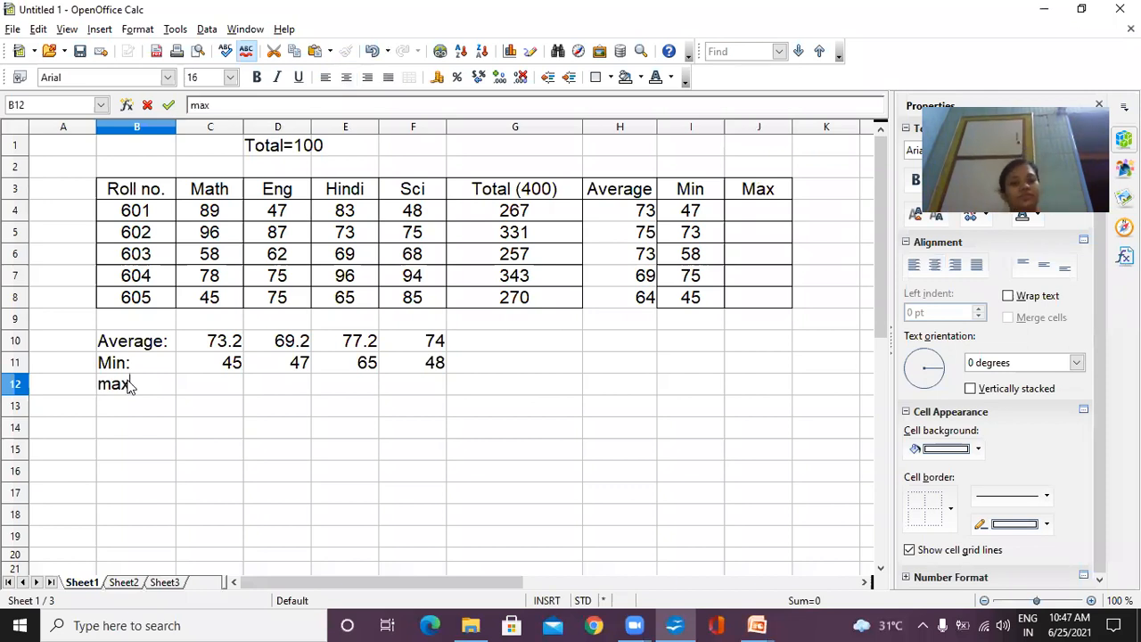
pyautogui.write(':')
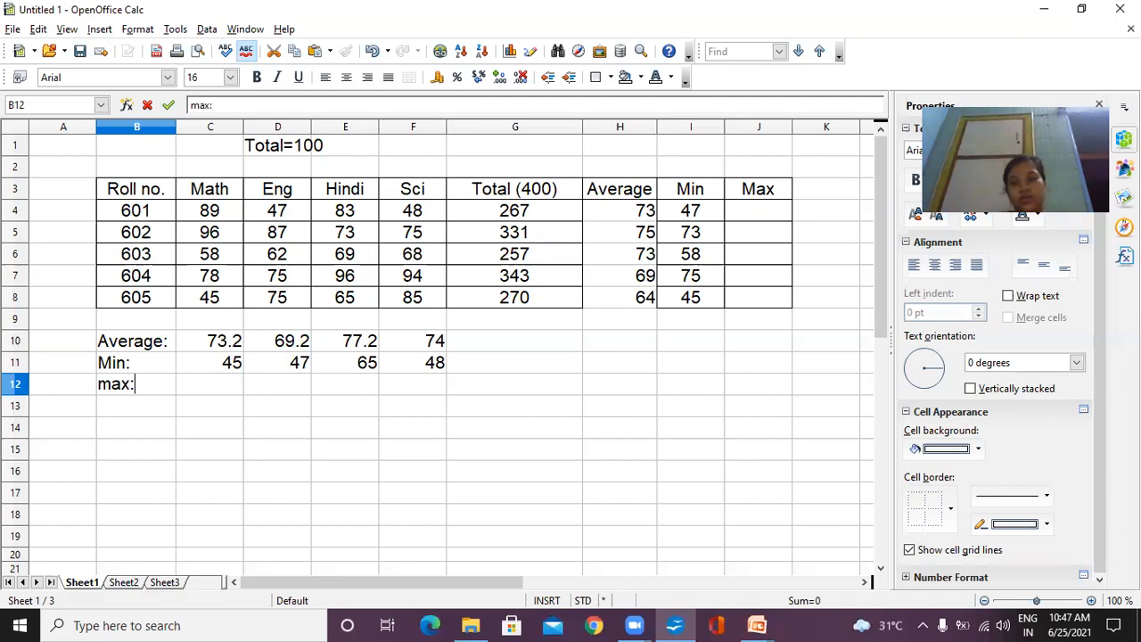
# Step: Start connecting the computer to the OPPO F9 Wi-Fi network and return to the spreadsheet
pyautogui.click(983, 624)
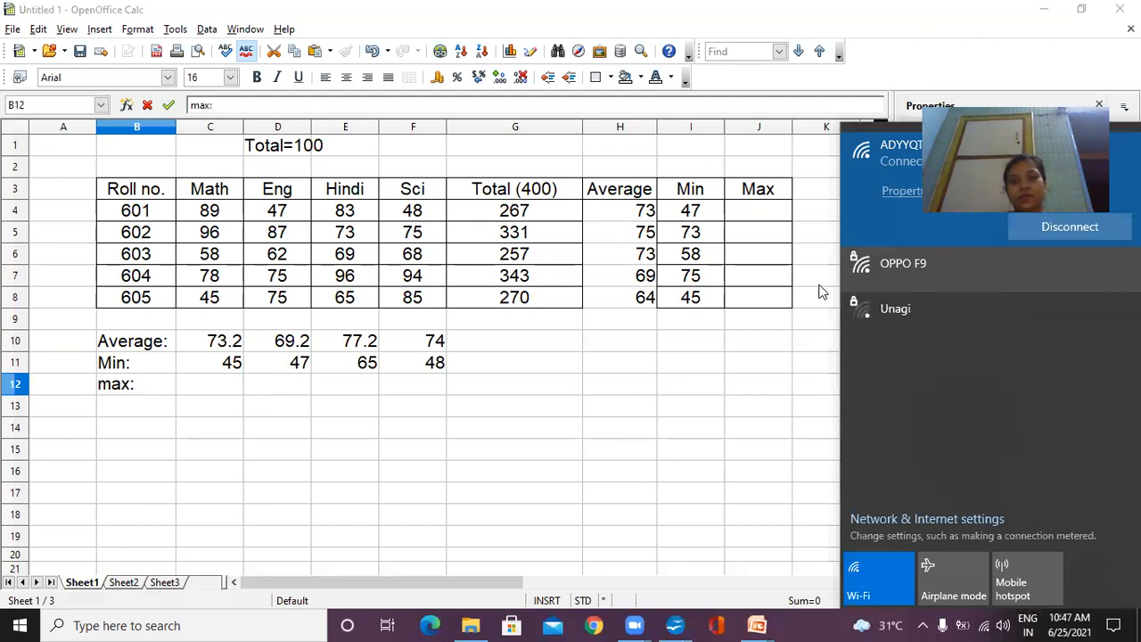
pyautogui.click(910, 252)
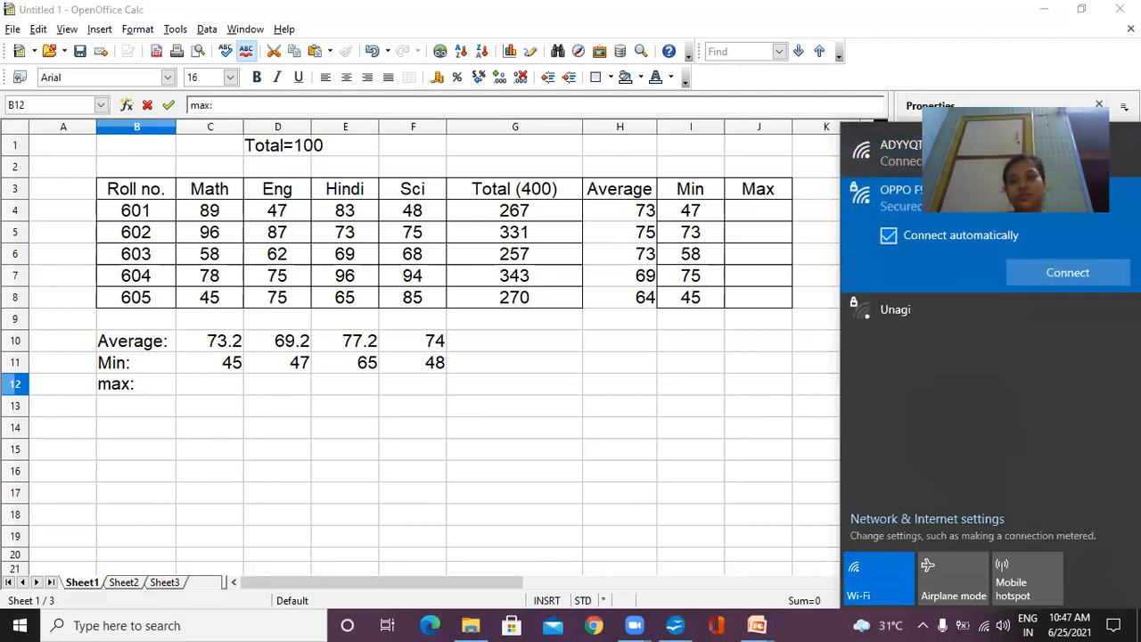
pyautogui.click(1074, 267)
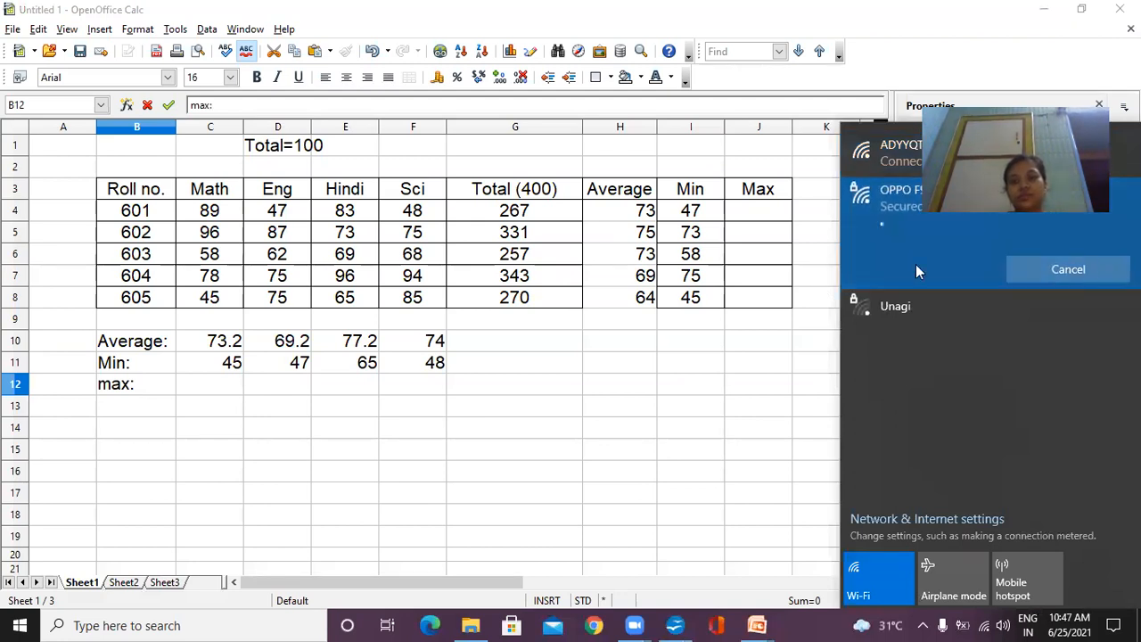
pyautogui.click(322, 327)
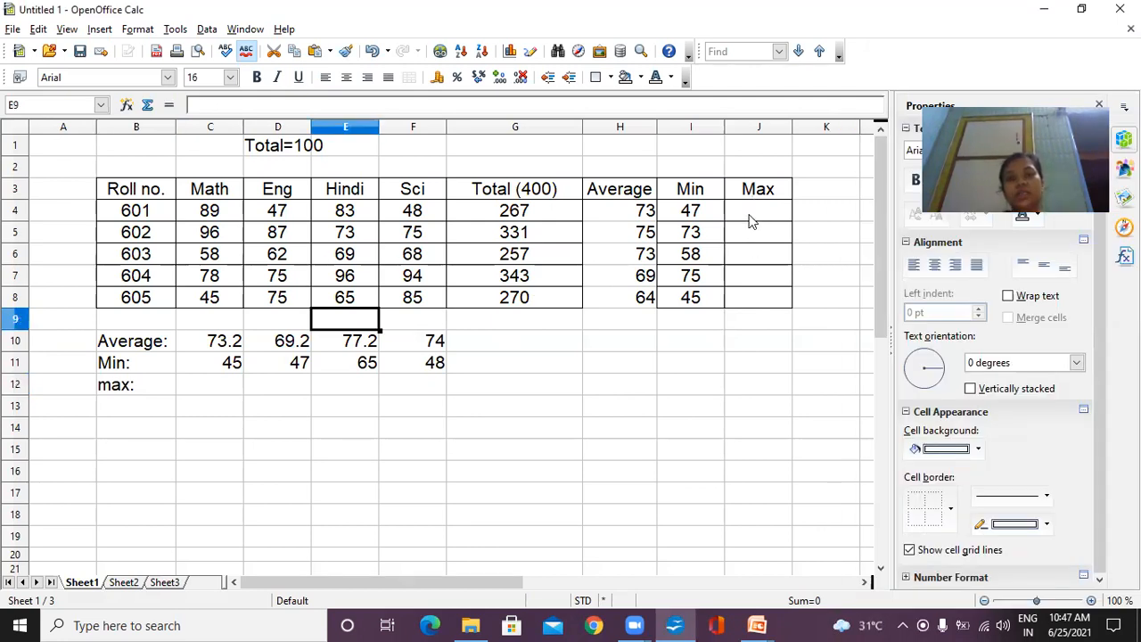
# Step: Enter the formula =MAX(C4:F4) in J4 to get the first student's highest mark
pyautogui.click(750, 221)
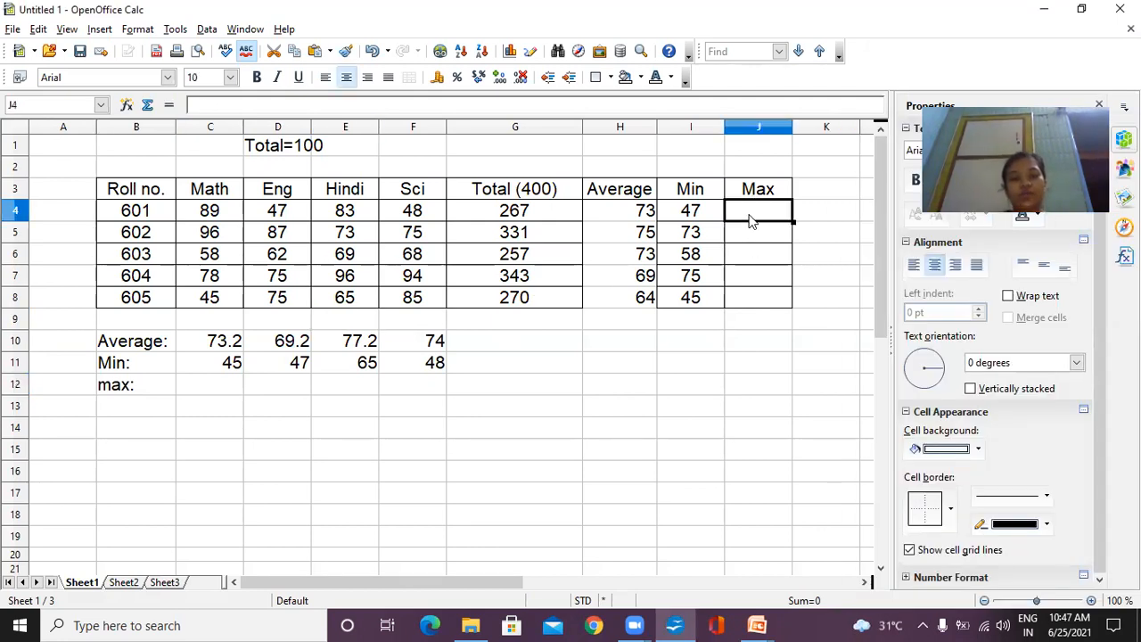
pyautogui.write('=')
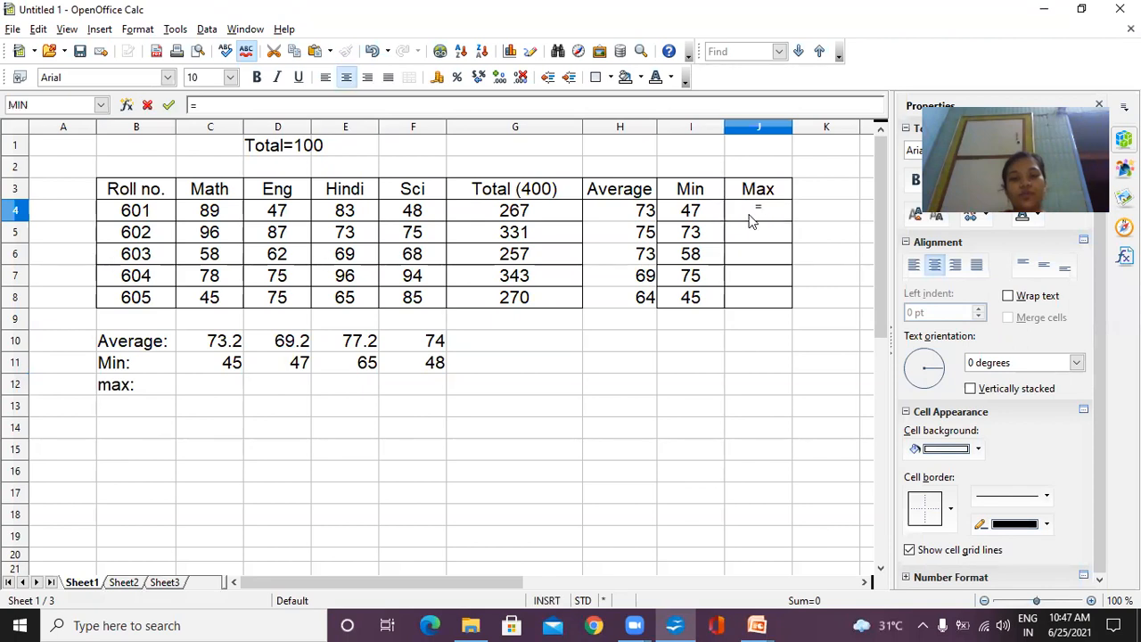
pyautogui.write('ma')
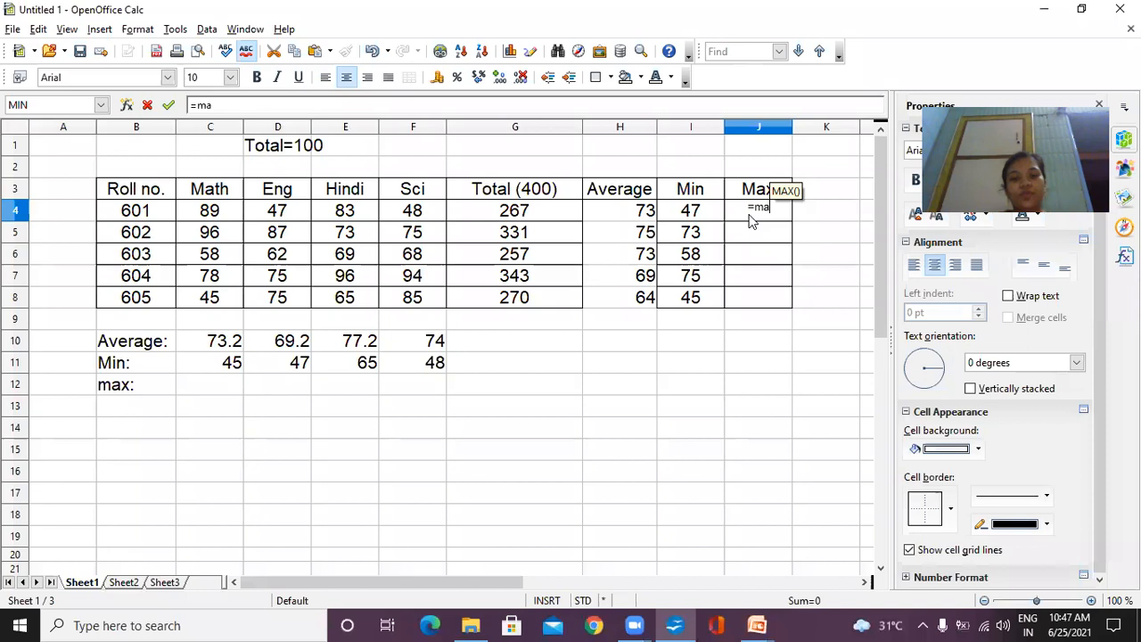
pyautogui.write('x(')
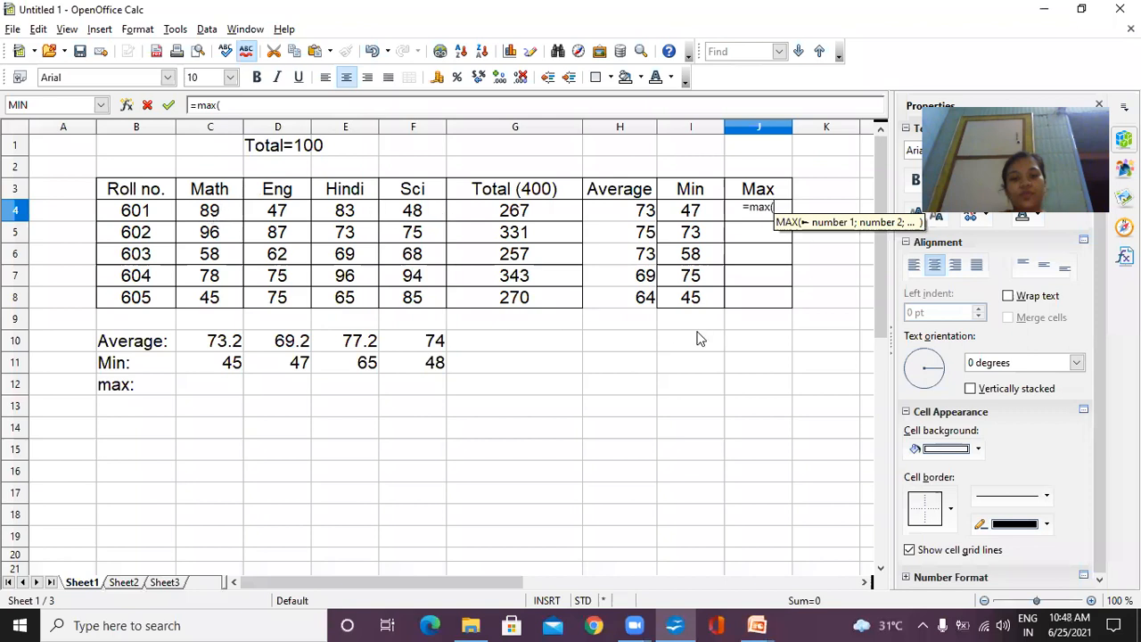
pyautogui.write('c')
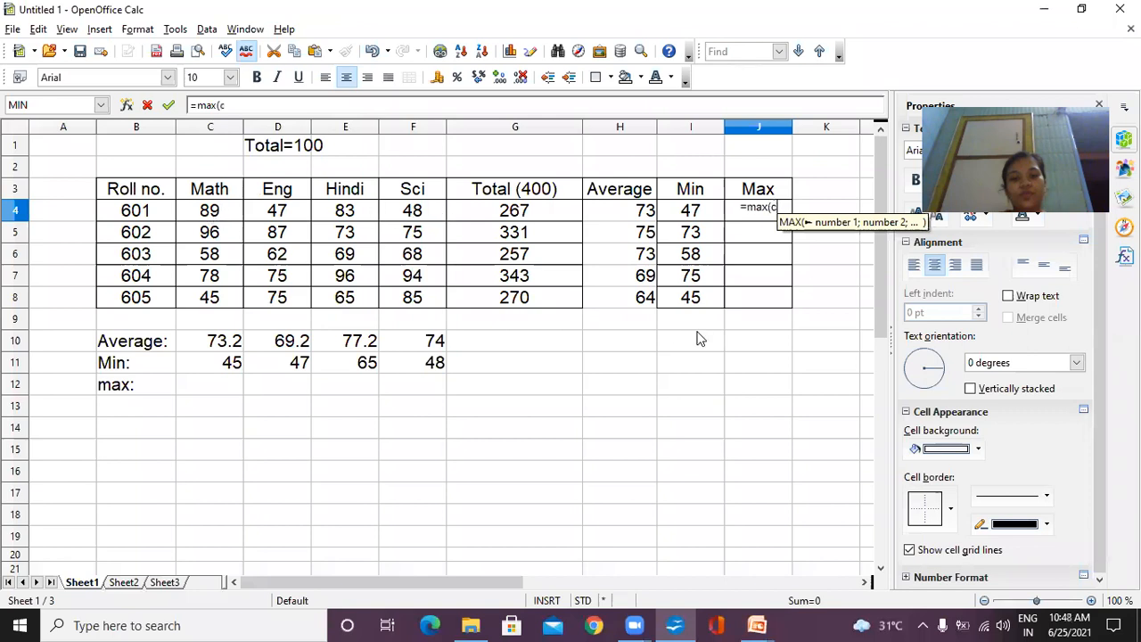
pyautogui.write('4:f4')
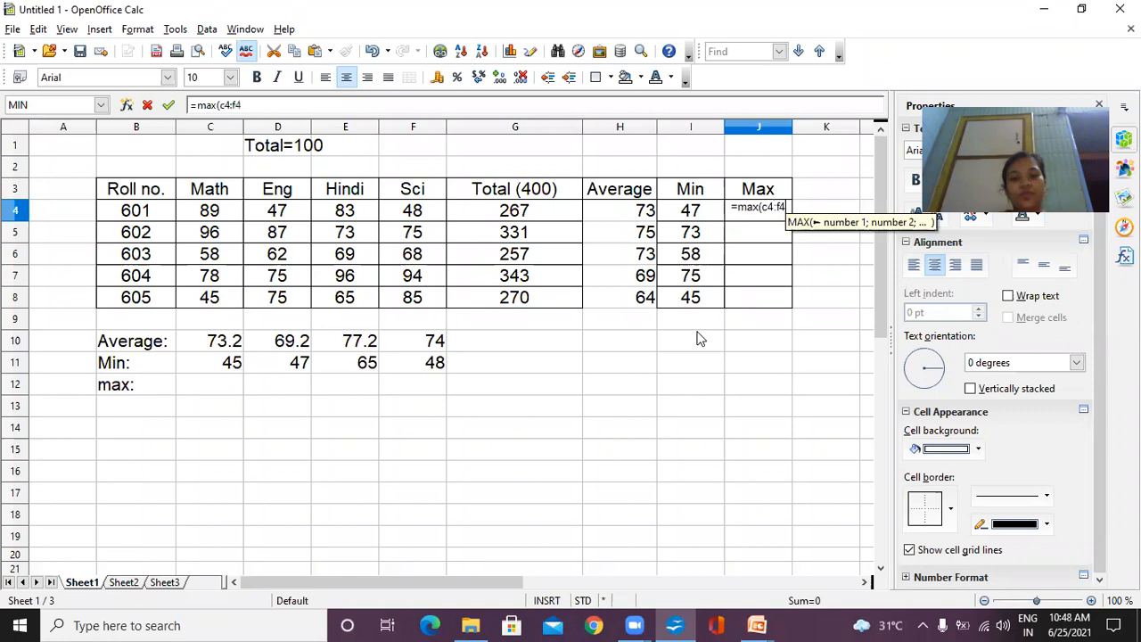
pyautogui.write(')')
pyautogui.press('Tab')
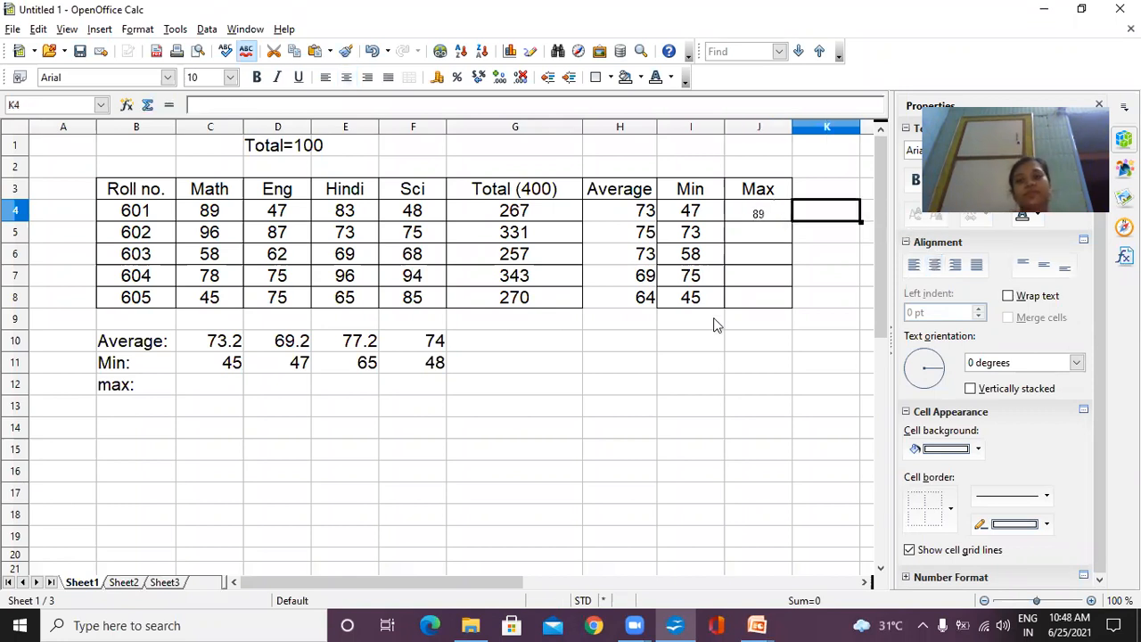
# Step: Copy the Max heading's cell formatting onto the maximum result in J4 with the Format Paintbrush
pyautogui.click(345, 51)
pyautogui.click(753, 195)
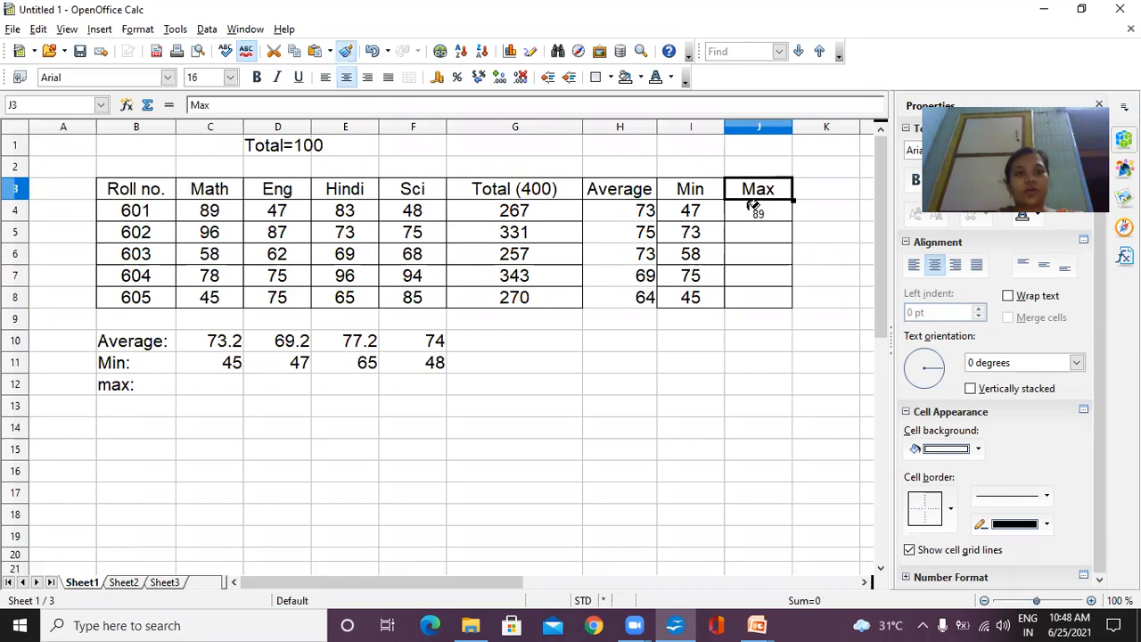
pyautogui.moveTo(752, 212); pyautogui.dragTo(751, 300)
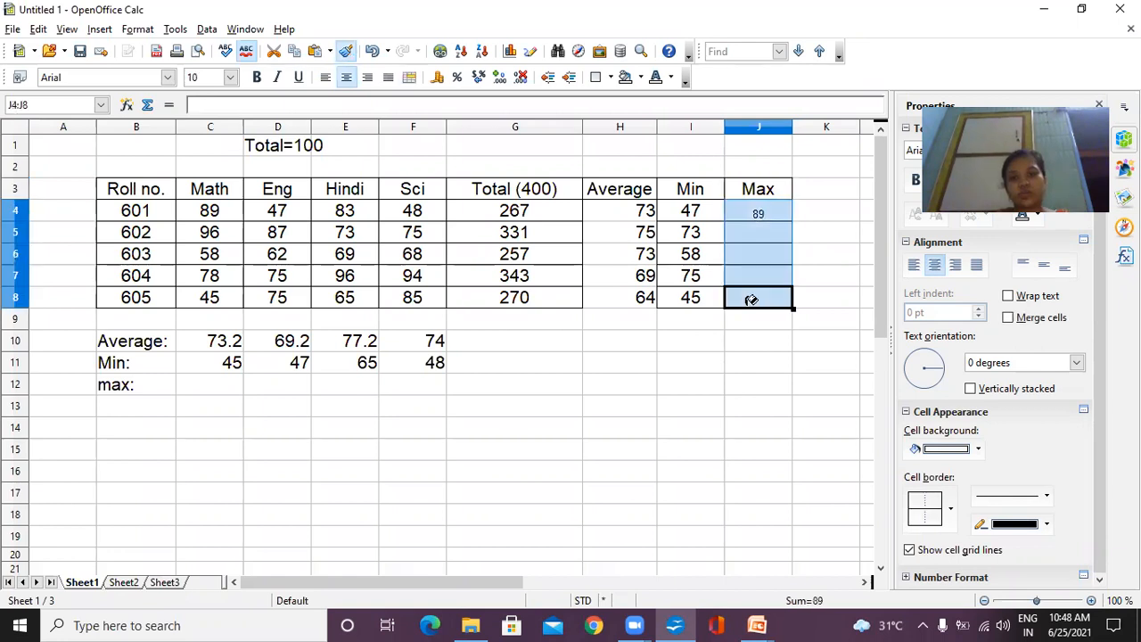
pyautogui.click(745, 196)
pyautogui.click(751, 210)
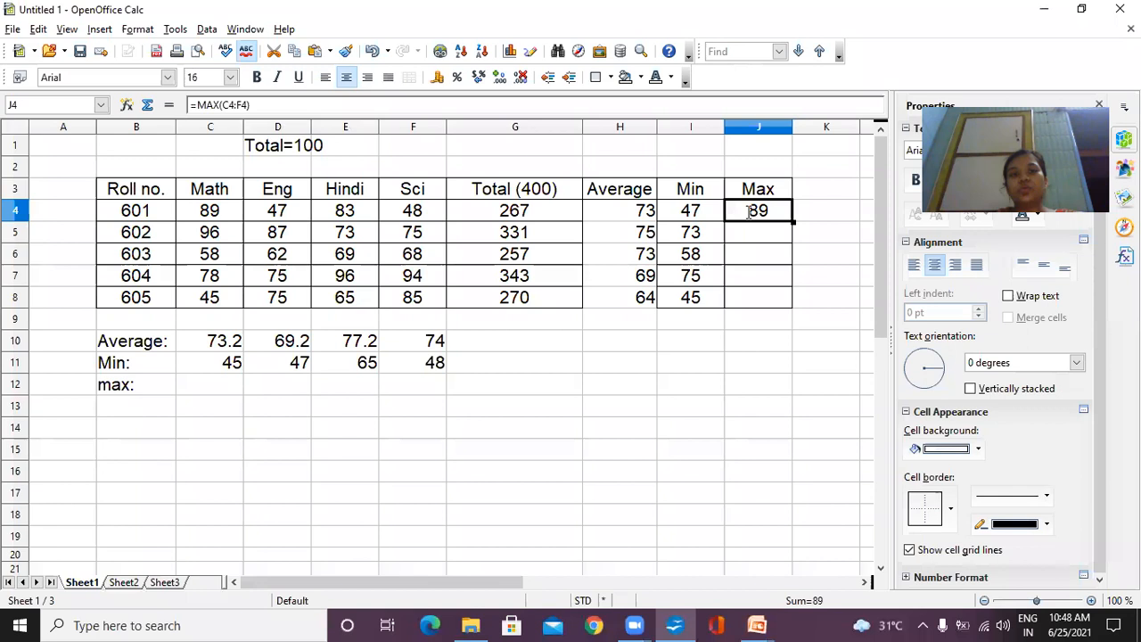
# Step: Fill the maximum formula from J4 down through J8 for the remaining students
pyautogui.doubleClick(794, 221)
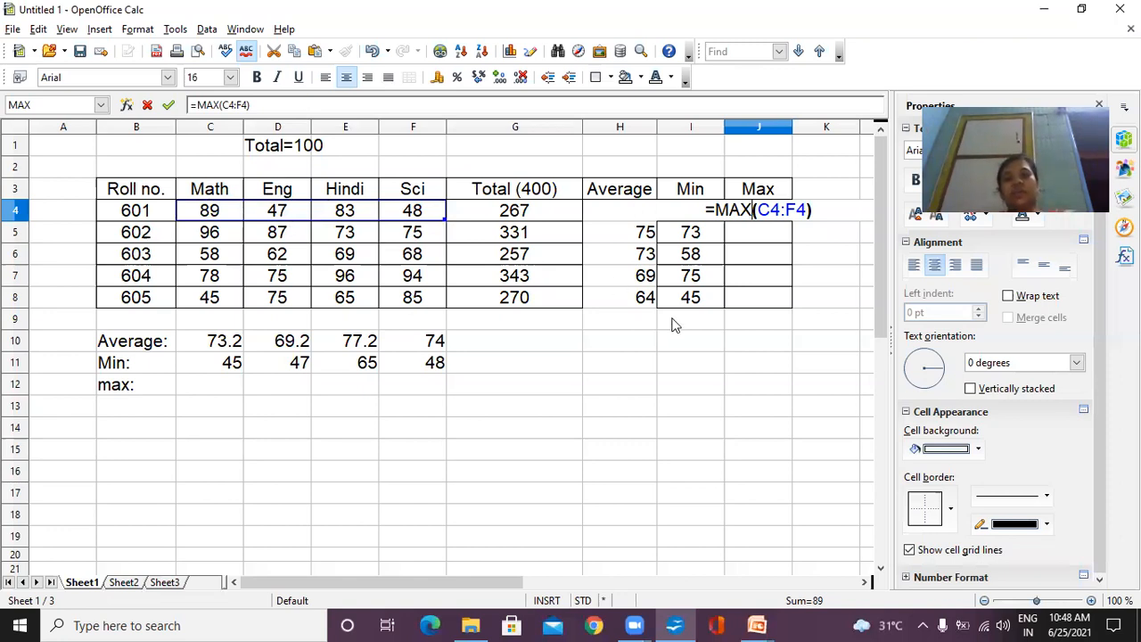
pyautogui.press('Tab')
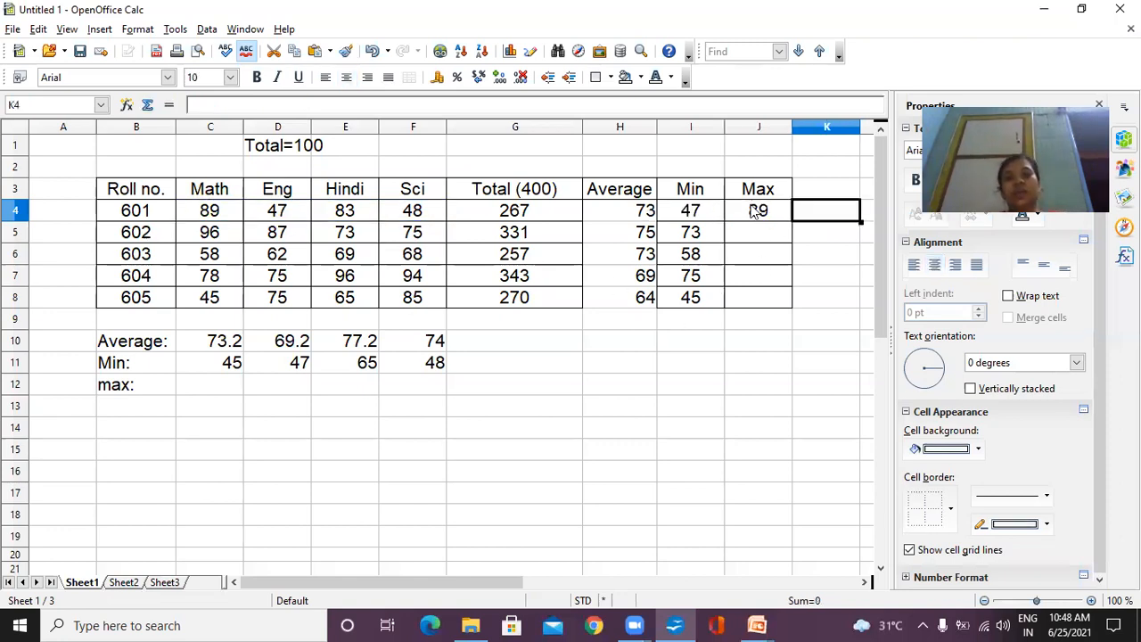
pyautogui.click(788, 219)
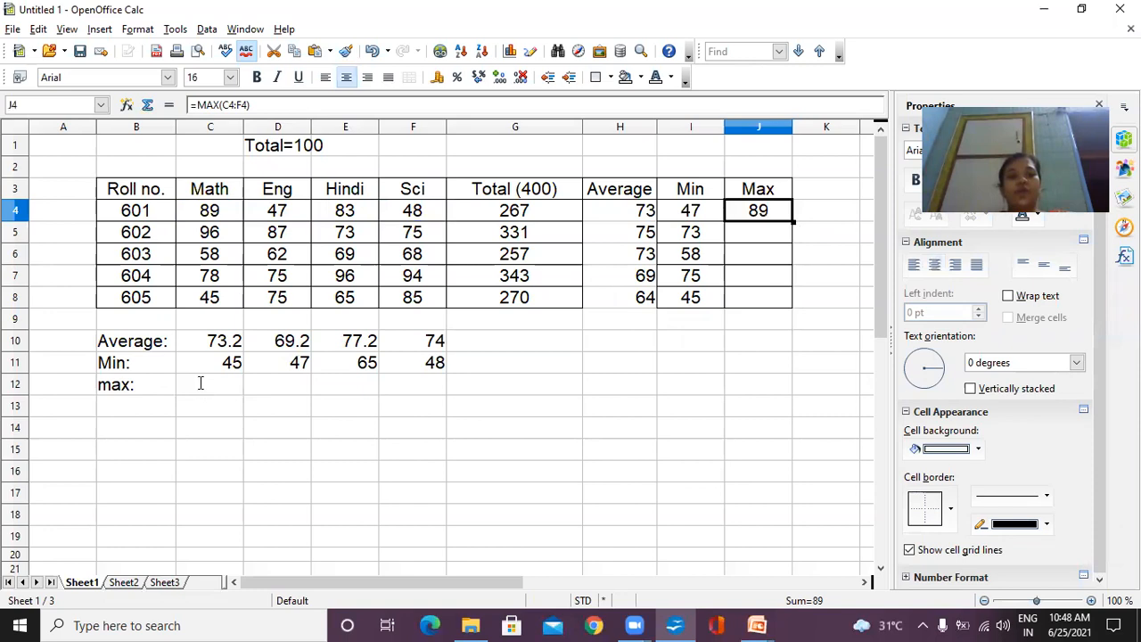
# Step: Enter =MAX(C4:C8) in C12 for the highest Math mark and fill it across to F12
pyautogui.click(200, 384)
pyautogui.write('=max(')
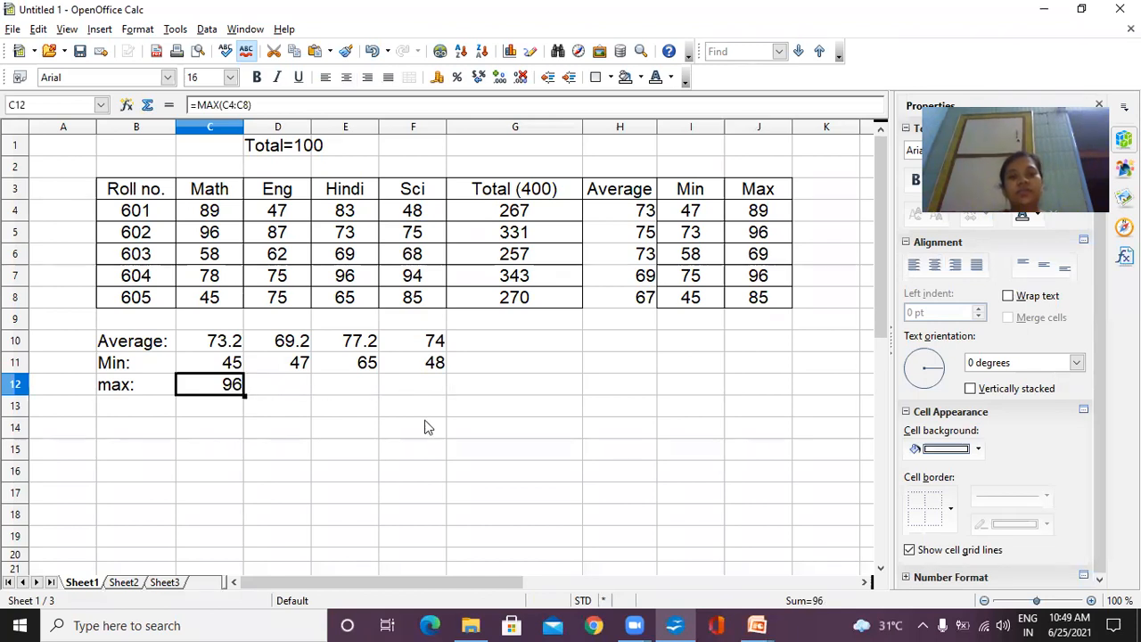
pyautogui.moveTo(244, 395); pyautogui.dragTo(441, 387)
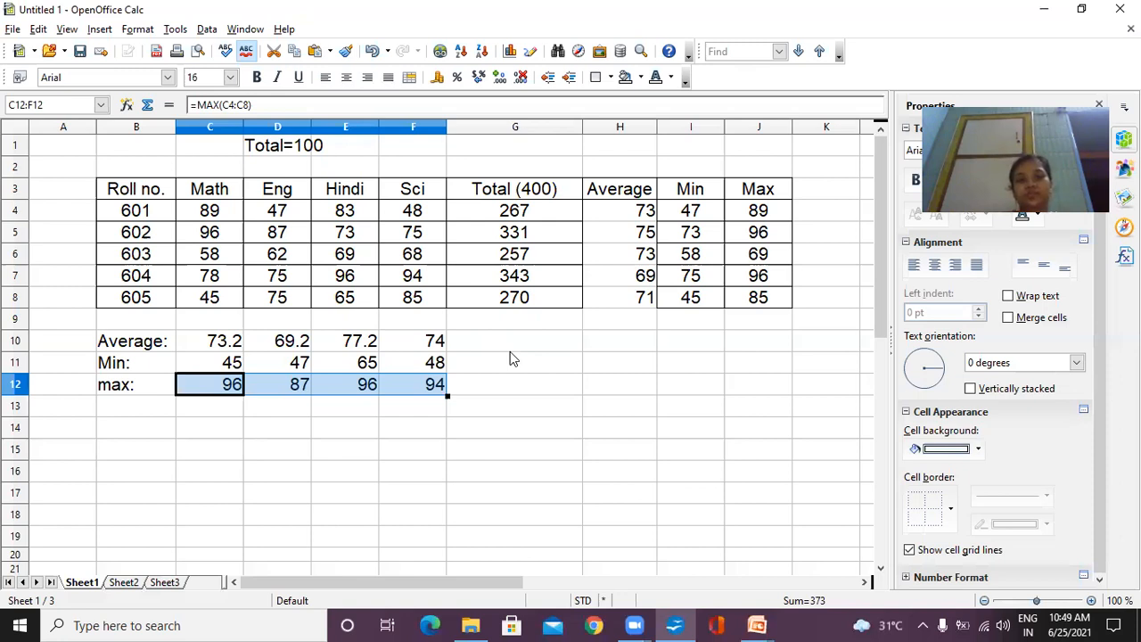
pyautogui.click(511, 348)
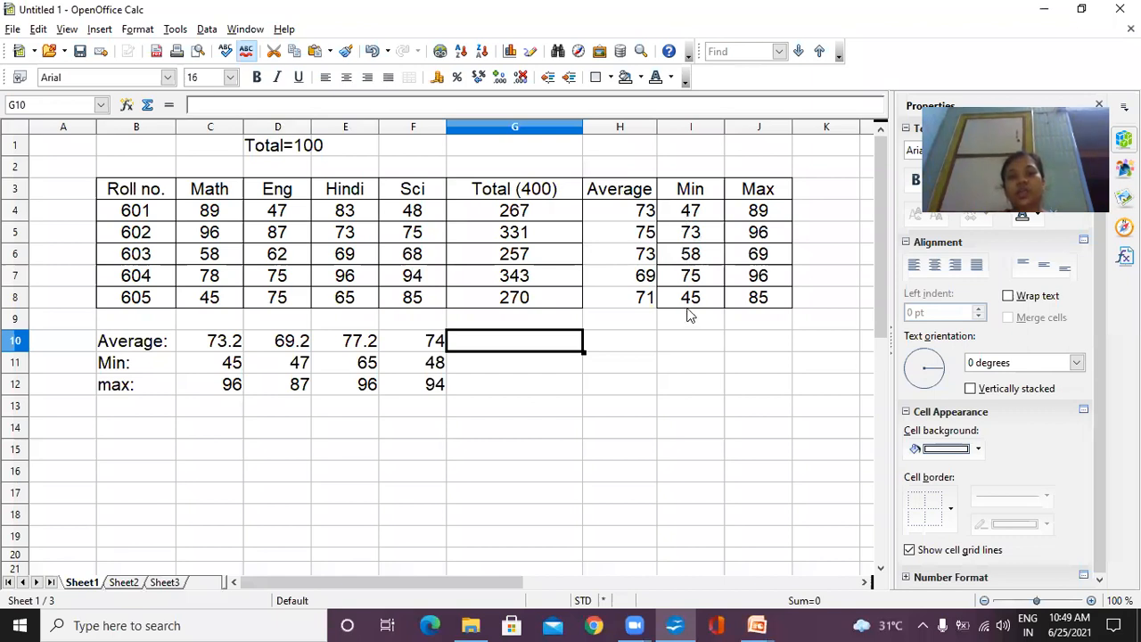
pyautogui.moveTo(690, 210); pyautogui.dragTo(691, 298)
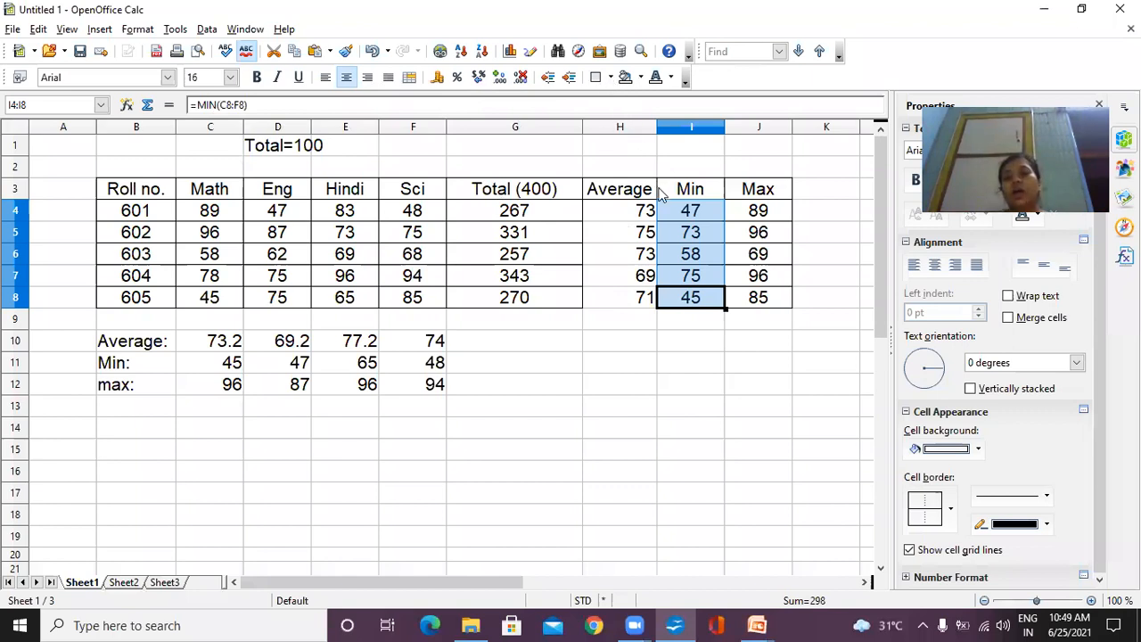
pyautogui.click(622, 340)
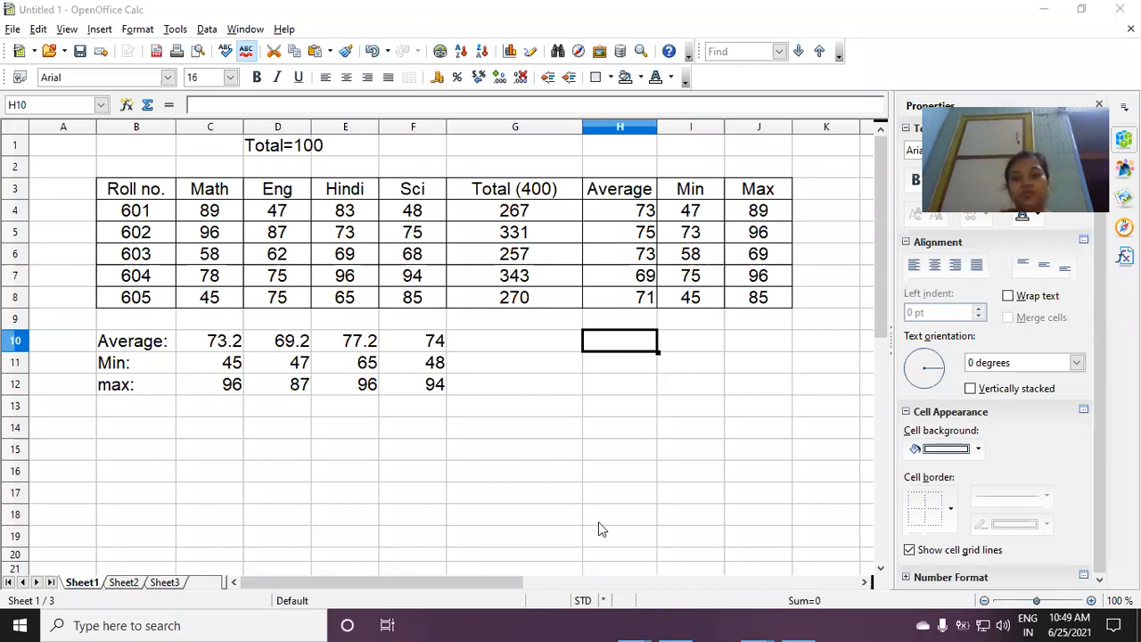
pyautogui.moveTo(629, 625)
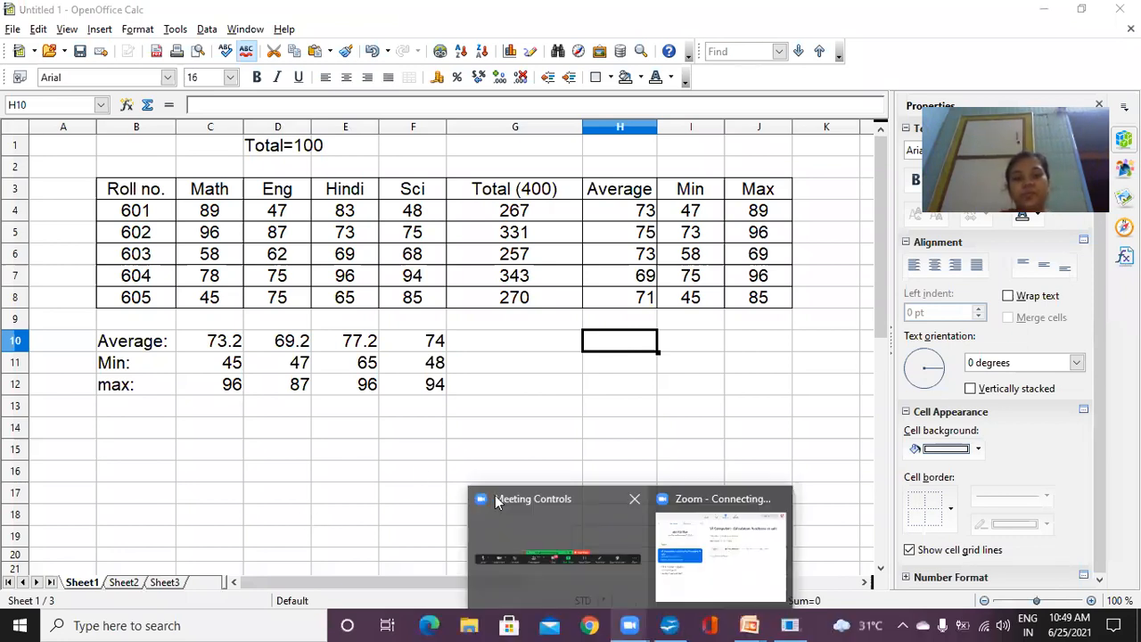
pyautogui.click(567, 533)
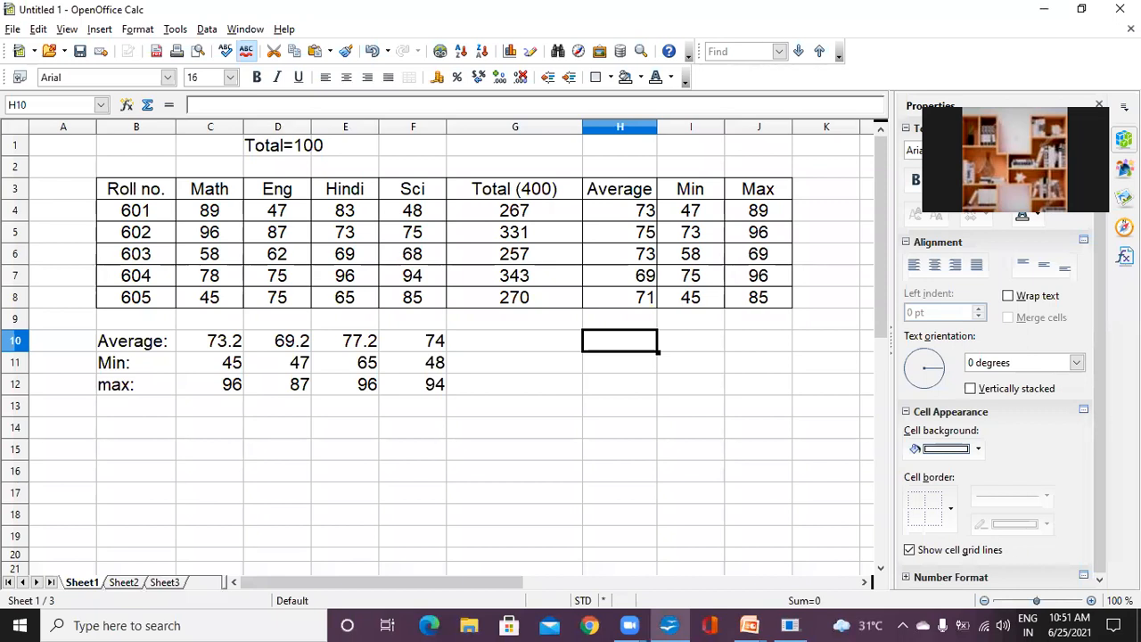
pyautogui.click(885, 619)
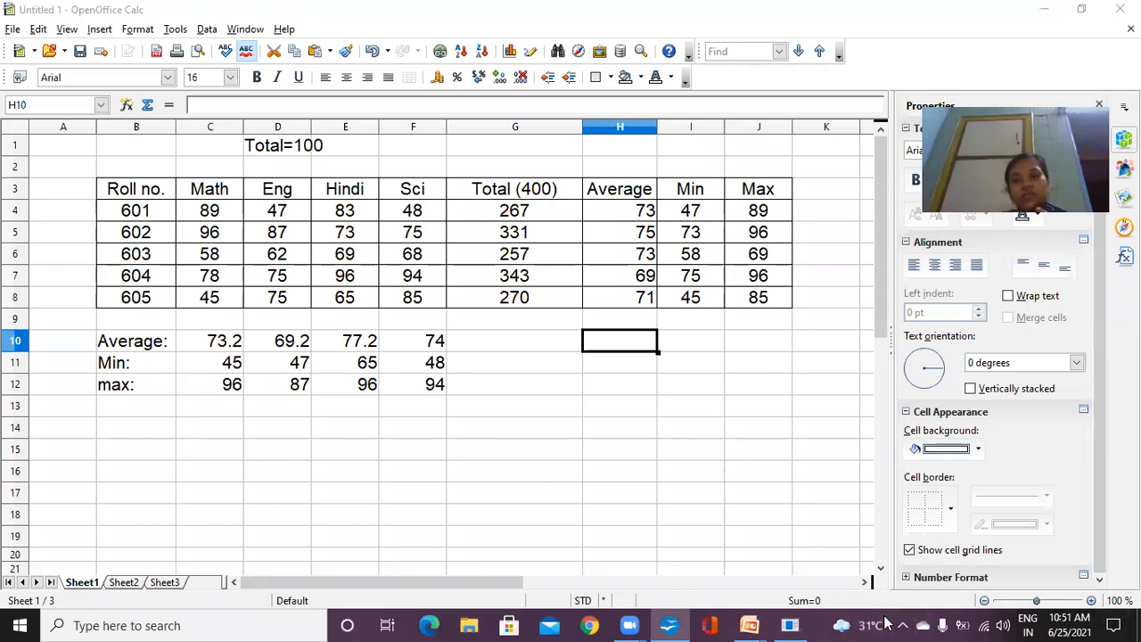